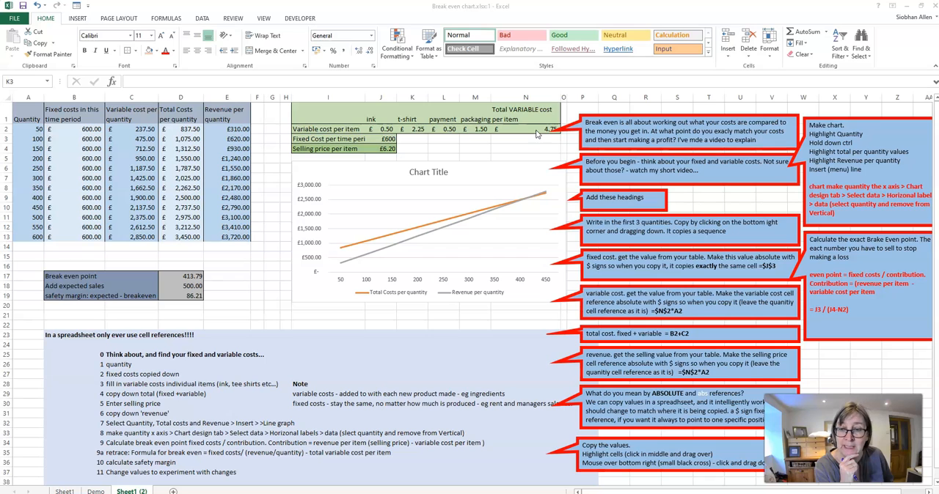
- On the Demo sheet, extend the quantity sequence 100, 200, 300 down column A to row 13
{"action": "key", "text": "ctrl+Page_Up"}
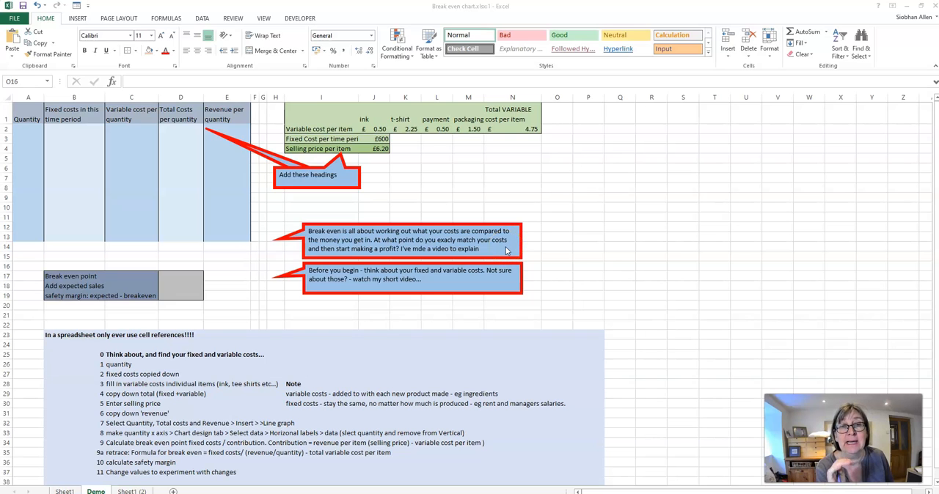
{"action": "left_click", "coordinate": [418, 248]}
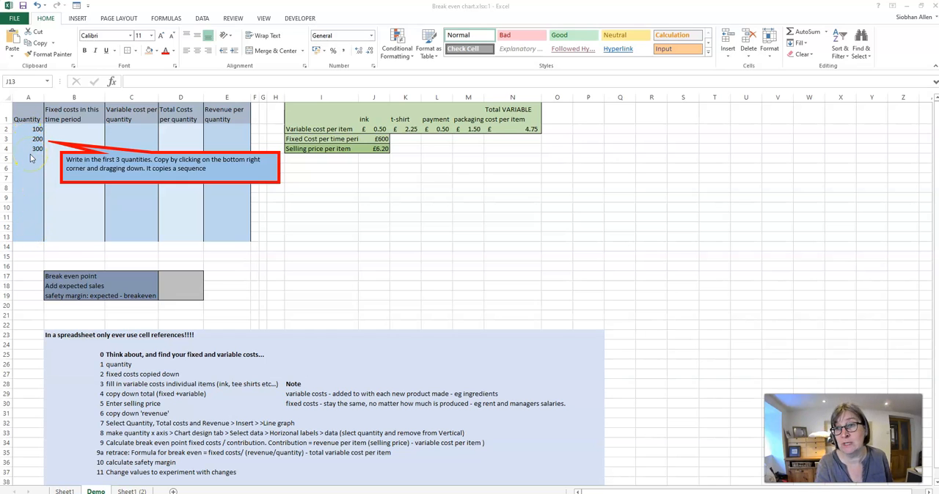
{"action": "left_click", "coordinate": [35, 129]}
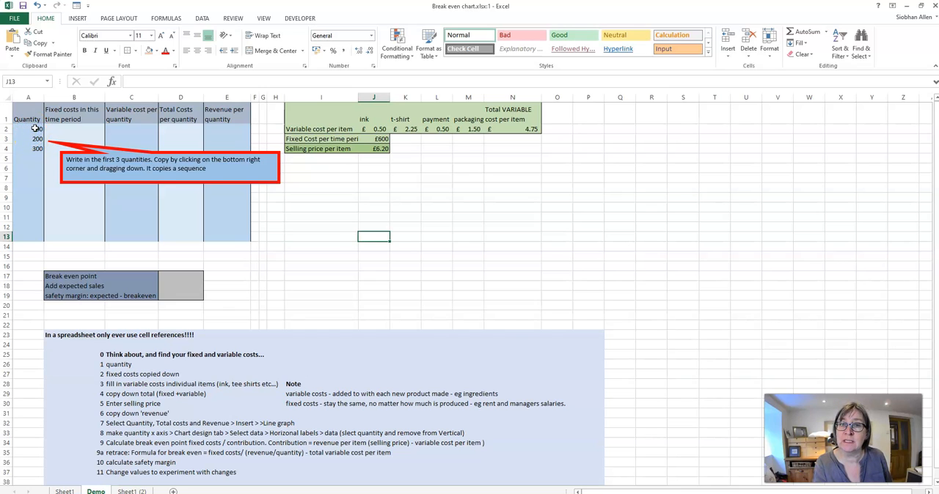
{"action": "left_click_drag", "start_coordinate": [35, 129], "coordinate": [37, 148]}
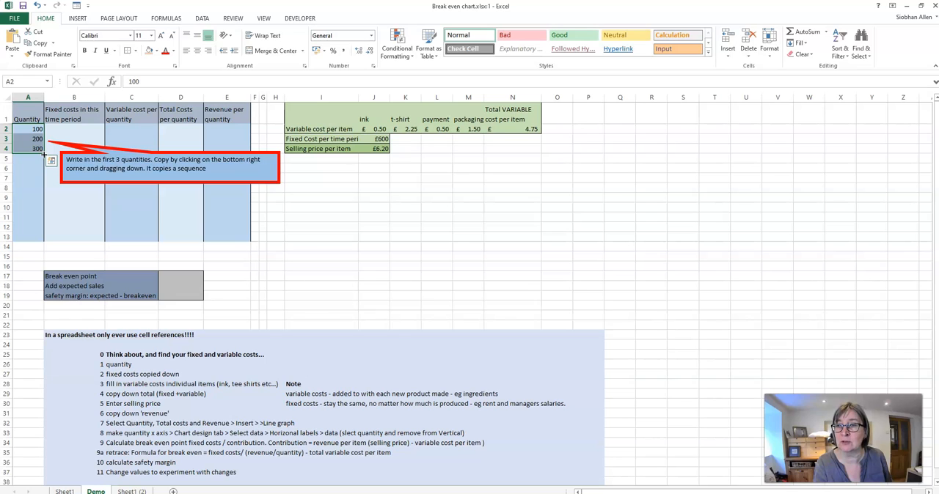
{"action": "left_click_drag", "start_coordinate": [44, 155], "coordinate": [42, 237]}
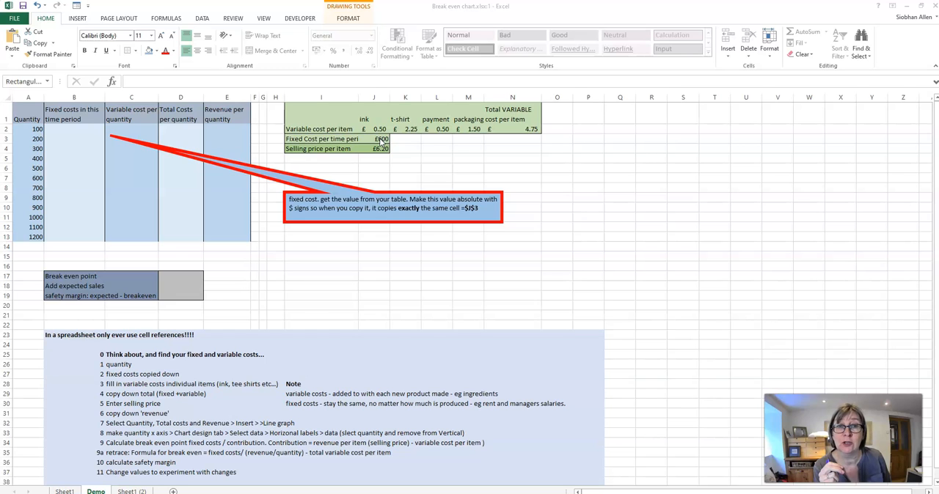
- Enter the fixed cost formula =$J$3 in B2 and copy it down to B13
{"action": "left_click", "coordinate": [85, 130]}
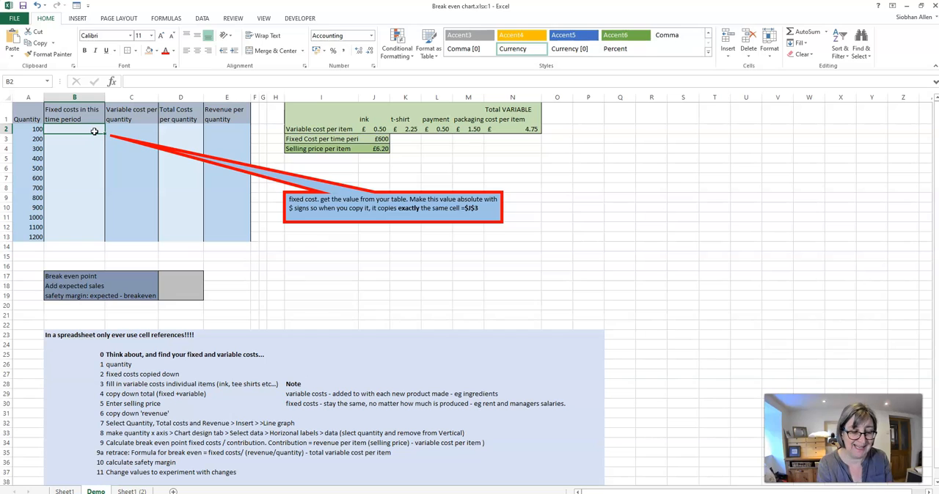
{"action": "type", "text": "=J3"}
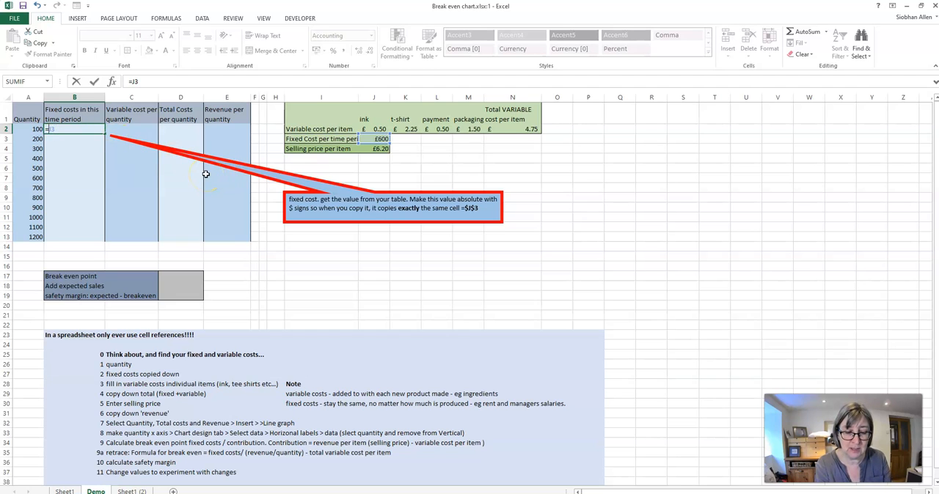
{"action": "type", "text": "$J"}
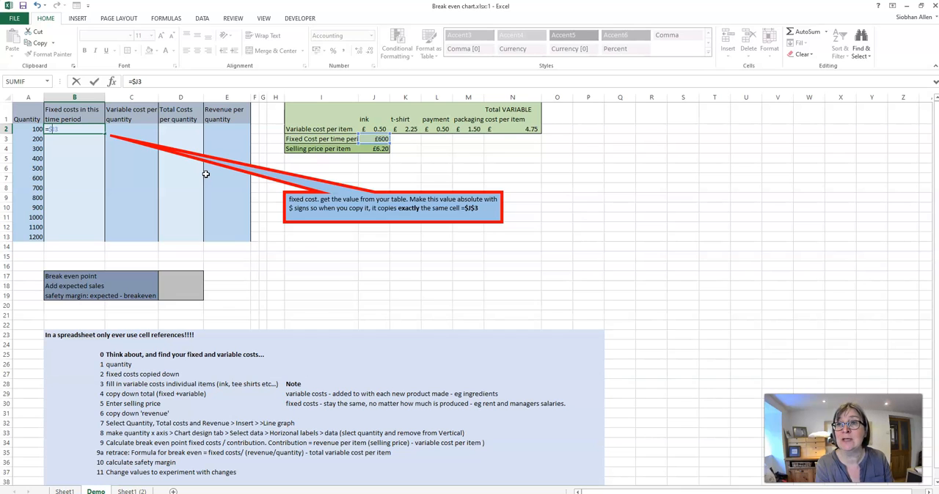
{"action": "type", "text": "$"}
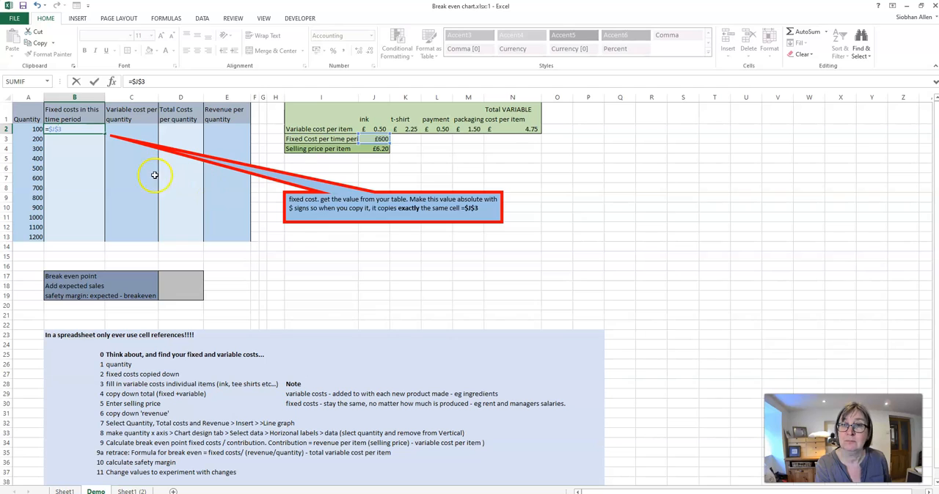
{"action": "left_click", "coordinate": [79, 145]}
{"action": "left_click", "coordinate": [83, 129]}
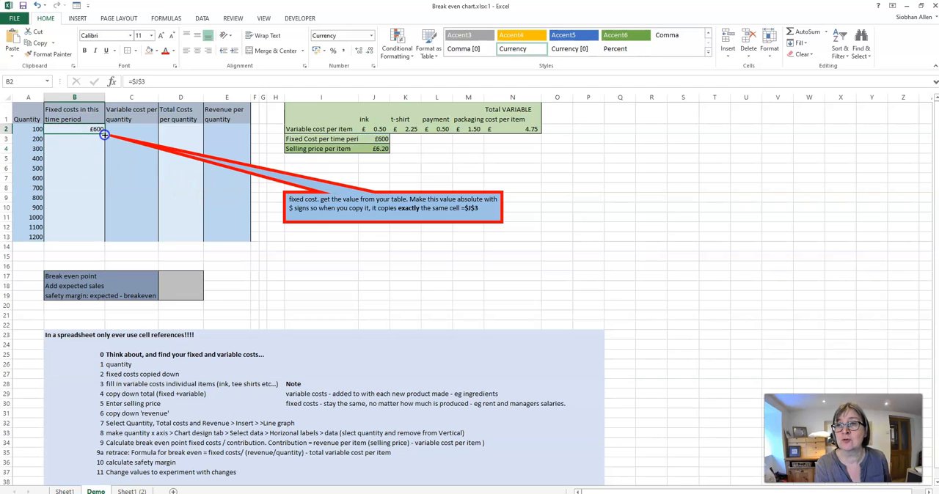
{"action": "left_click_drag", "start_coordinate": [104, 134], "coordinate": [104, 241]}
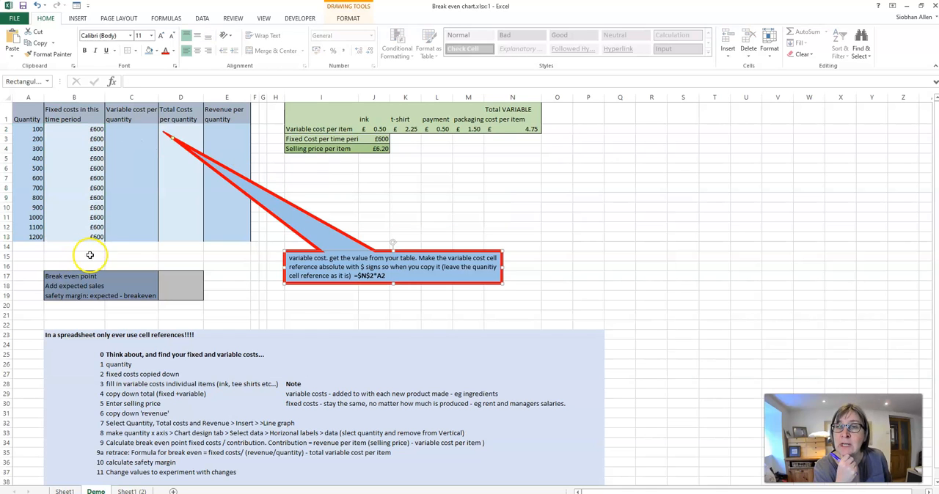
- Try to enter the variable cost formula =$N$2*A2 in C2, multiplying the absolute total variable cost by the quantity
{"action": "left_click", "coordinate": [142, 130]}
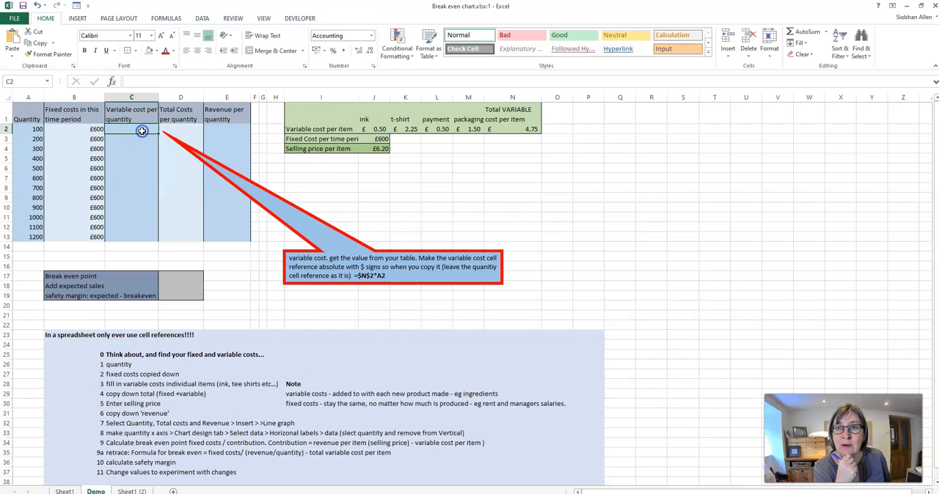
{"action": "left_click", "coordinate": [511, 130]}
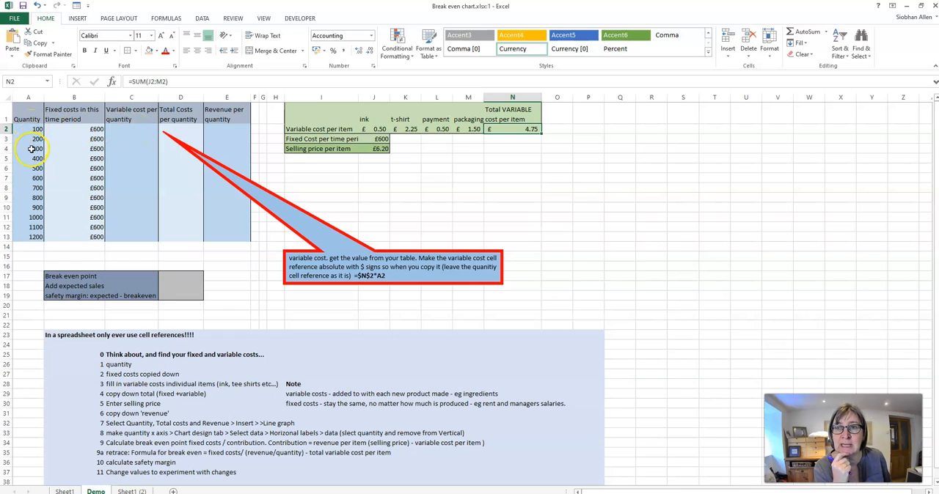
{"action": "left_click", "coordinate": [145, 128]}
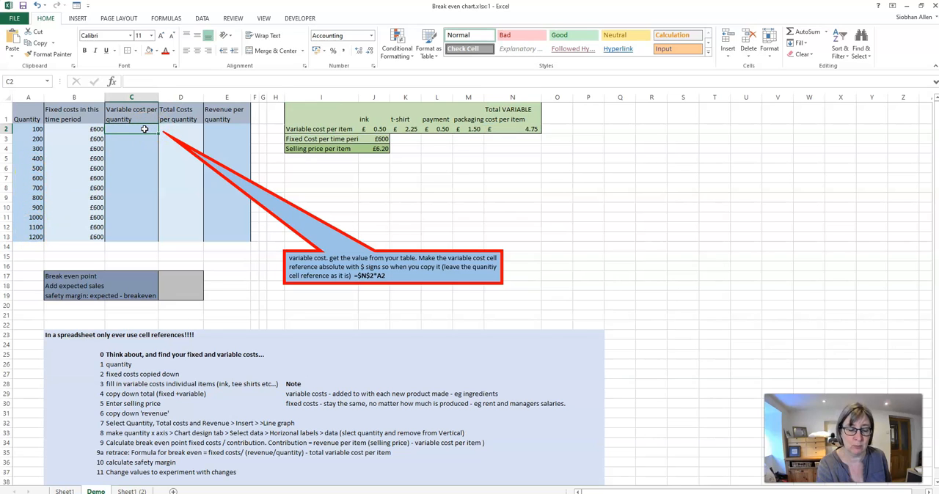
{"action": "type", "text": "="}
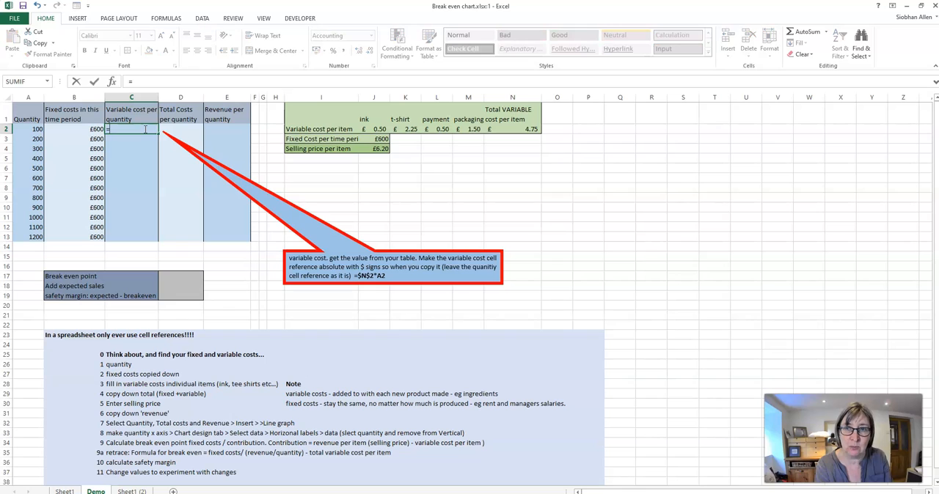
{"action": "type", "text": "$N$"}
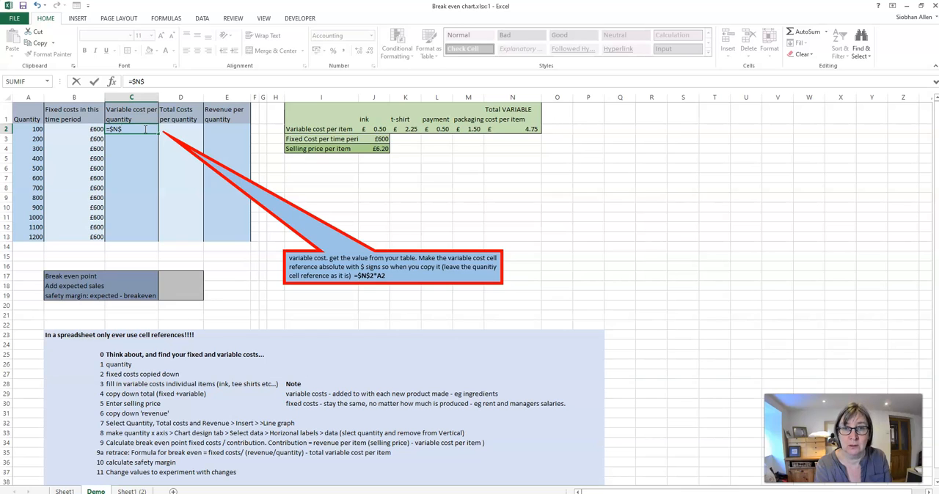
{"action": "type", "text": "2*"}
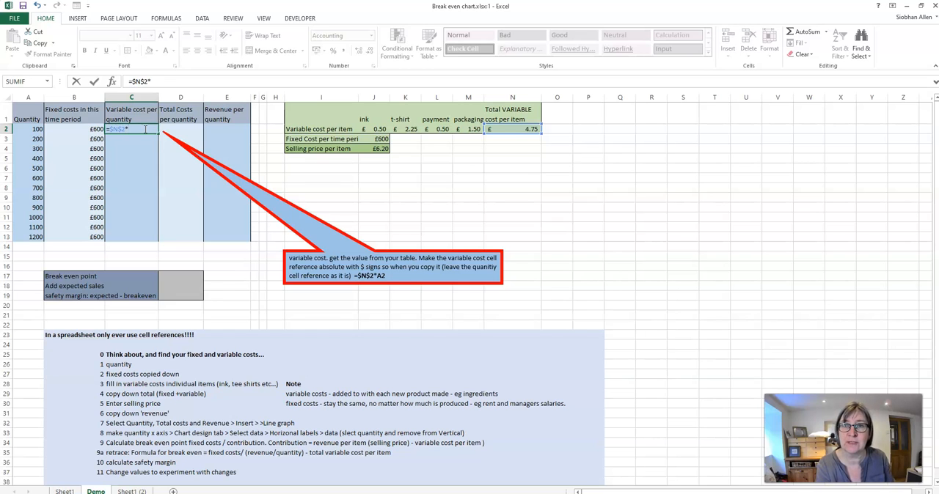
{"action": "left_click", "coordinate": [33, 130]}
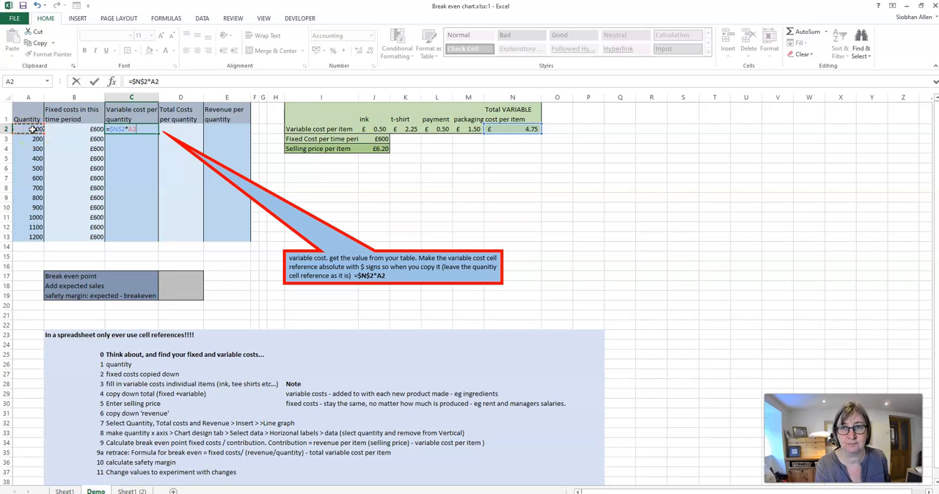
{"action": "left_click", "coordinate": [121, 147]}
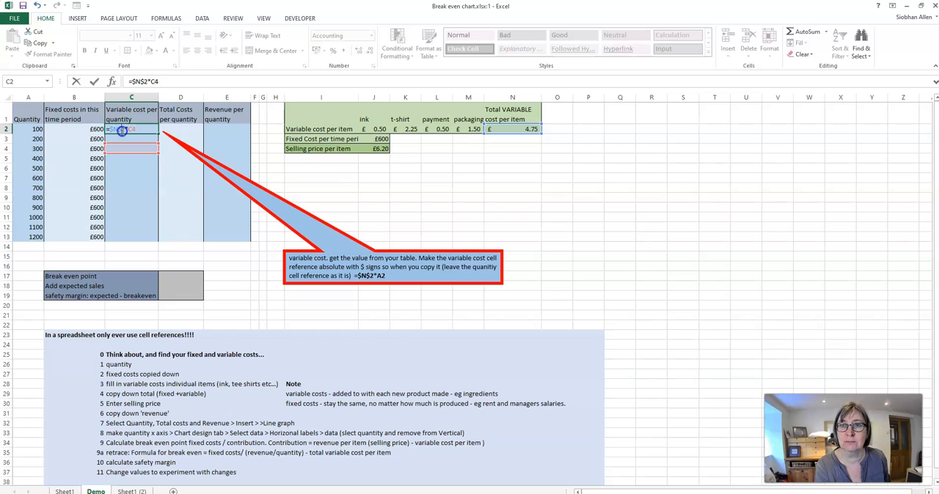
{"action": "left_click", "coordinate": [33, 128]}
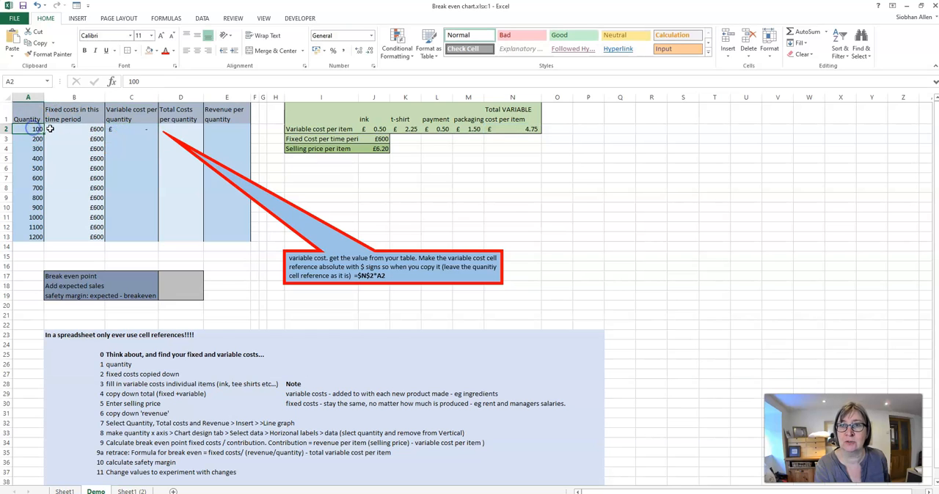
- Correct the second reference in the C2 formula so that it reads =$N$2*A2
{"action": "left_click", "coordinate": [123, 129]}
{"action": "left_click", "coordinate": [153, 80]}
{"action": "left_click_drag", "start_coordinate": [150, 80], "coordinate": [160, 81]}
{"action": "type", "text": "a2"}
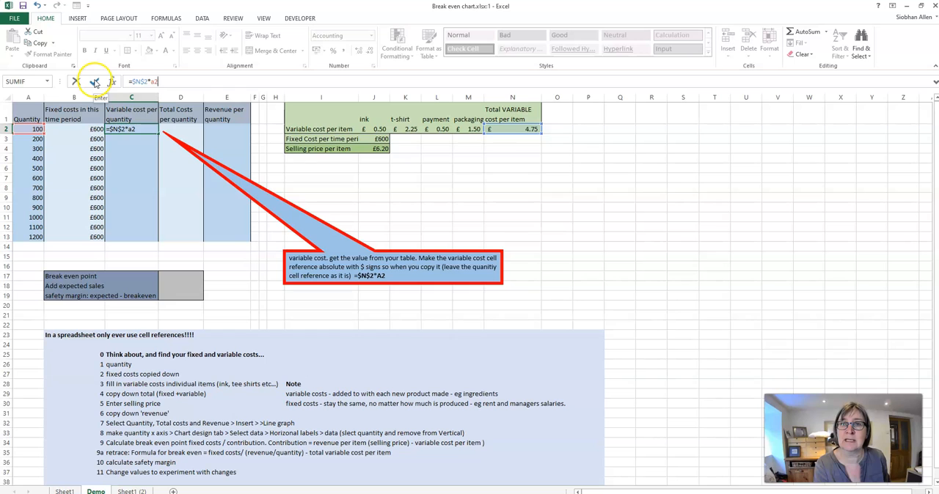
{"action": "left_click", "coordinate": [95, 82]}
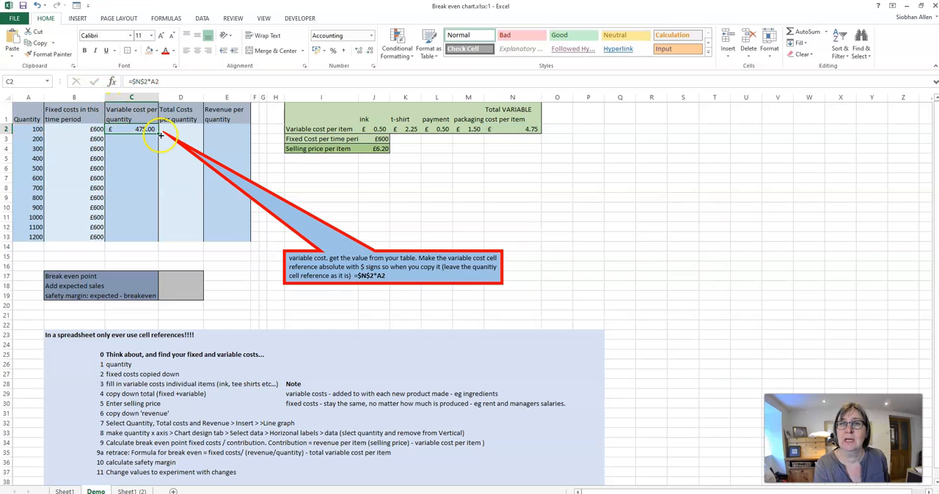
- Copy the variable cost formula from C2 down to C13 and check the absolute reference in the last row's formula
{"action": "left_click_drag", "start_coordinate": [158, 135], "coordinate": [153, 242]}
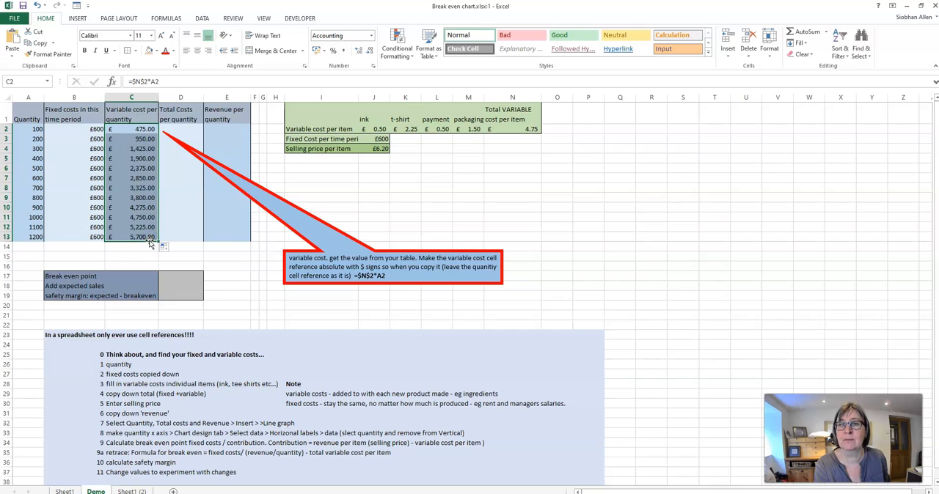
{"action": "left_click", "coordinate": [146, 238]}
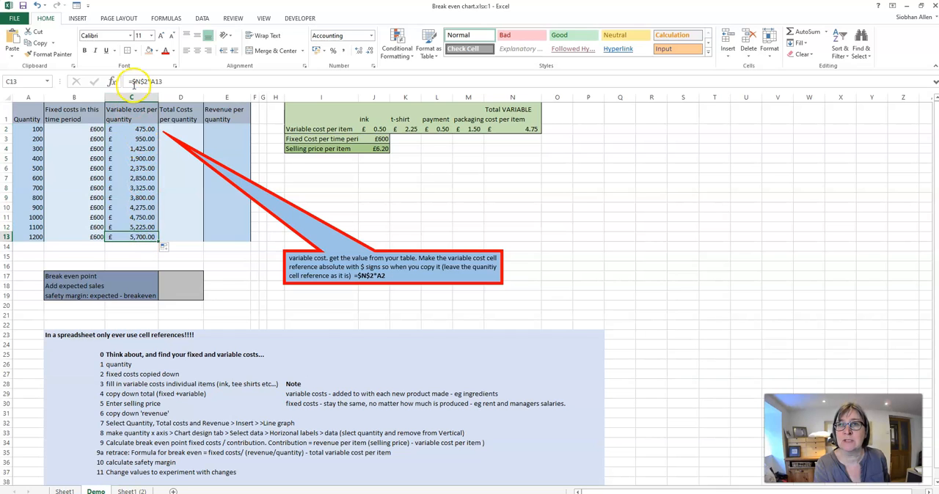
{"action": "left_click_drag", "start_coordinate": [132, 82], "coordinate": [149, 82]}
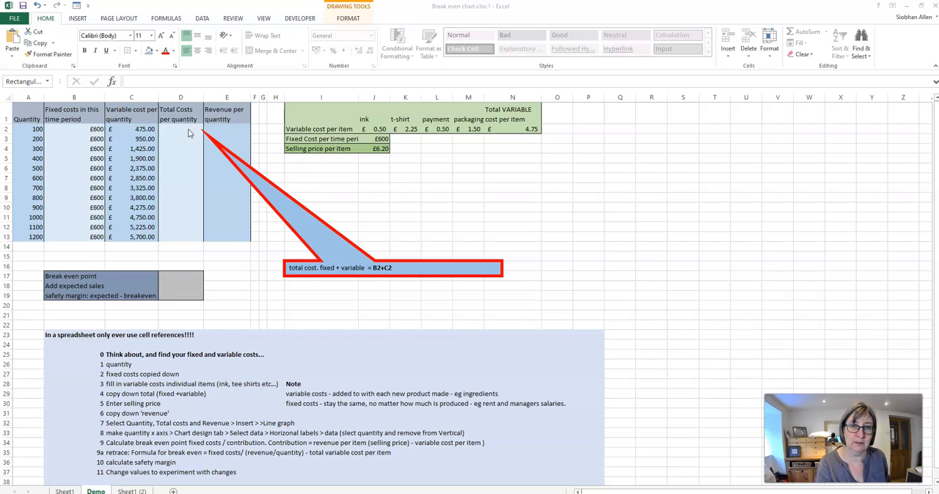
- Enter the total cost formula =B2+C2 in D2 and copy it down to D13
{"action": "left_click", "coordinate": [187, 130]}
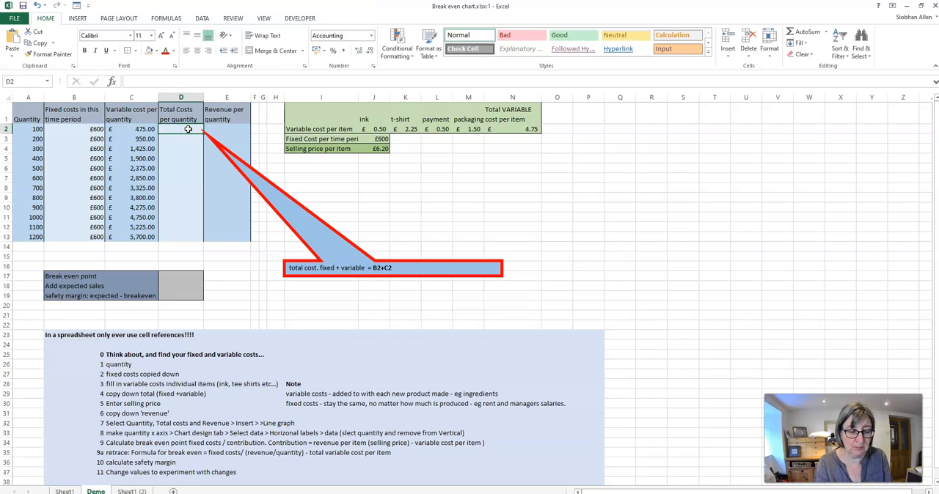
{"action": "type", "text": "="}
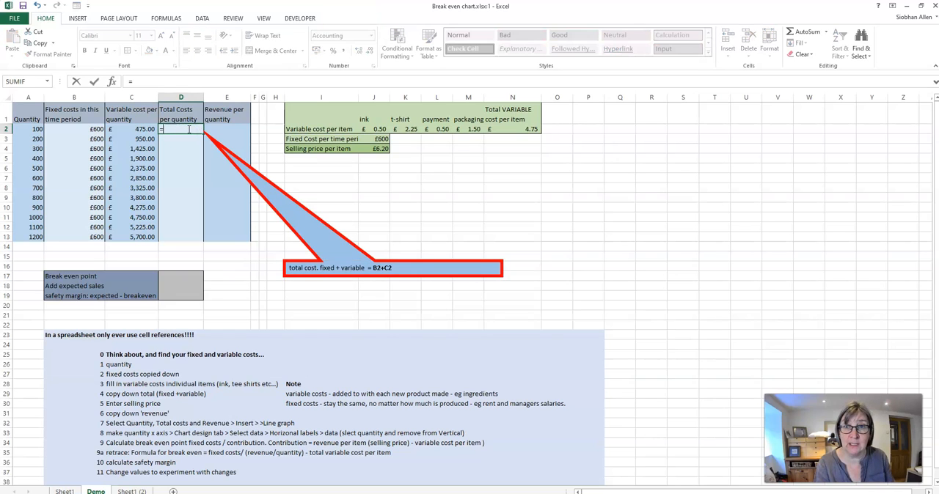
{"action": "left_click", "coordinate": [81, 129]}
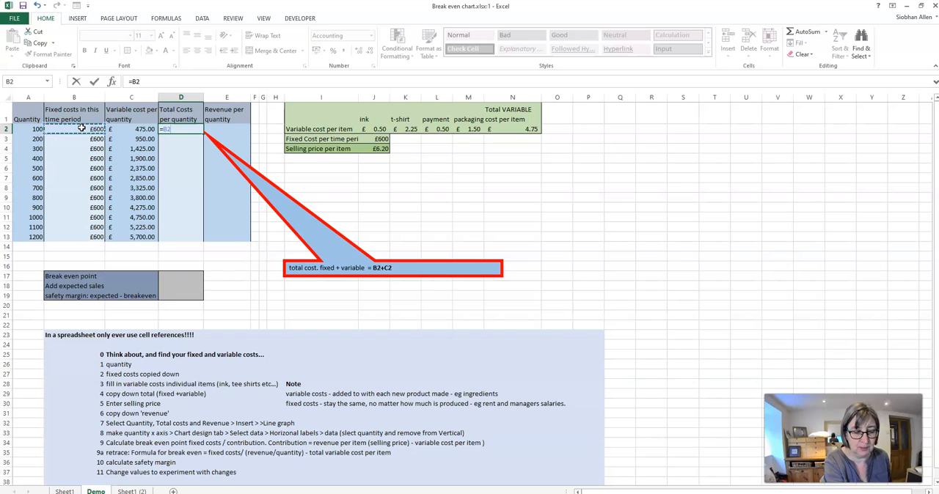
{"action": "type", "text": "+"}
{"action": "left_click", "coordinate": [133, 130]}
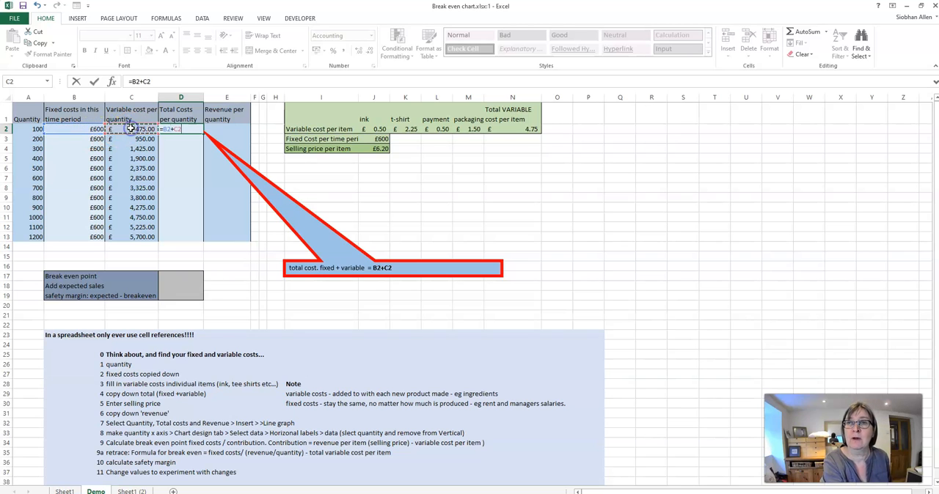
{"action": "left_click", "coordinate": [95, 81]}
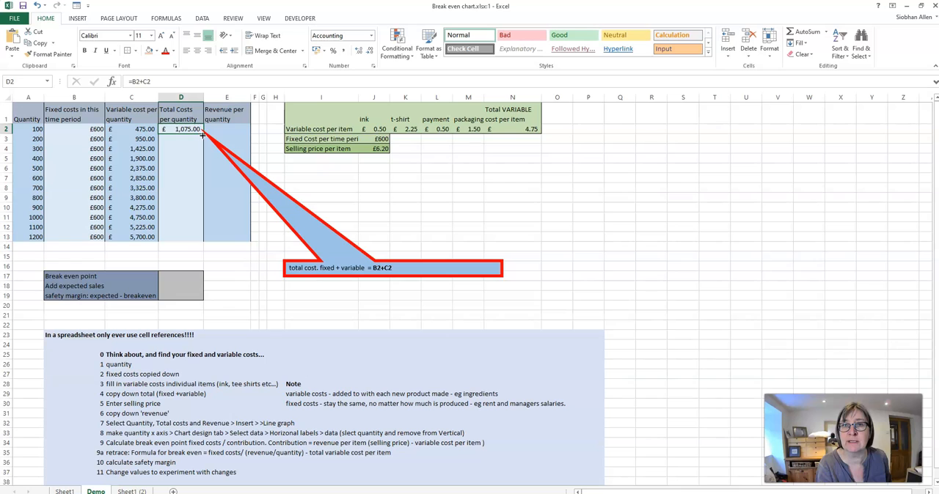
{"action": "left_click_drag", "start_coordinate": [202, 135], "coordinate": [203, 238]}
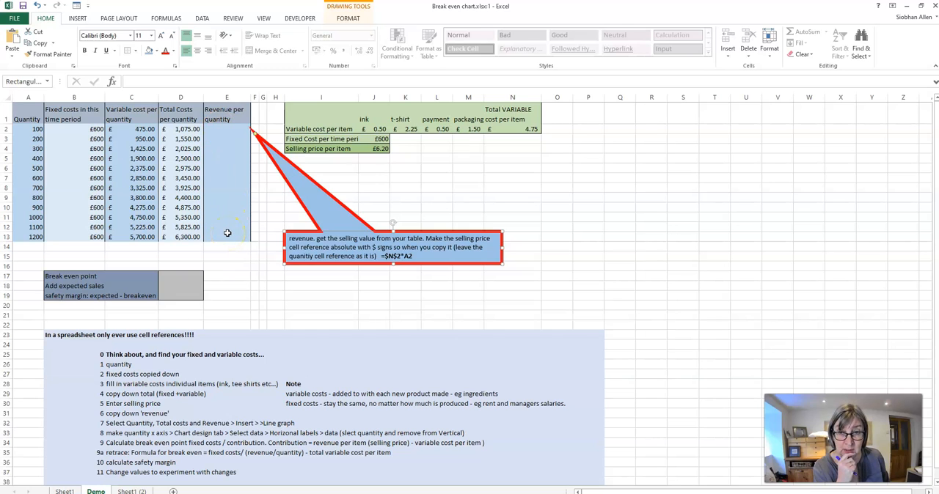
- Start the revenue per quantity formula in E2 with the absolute reference $N$2
{"action": "left_click", "coordinate": [230, 128]}
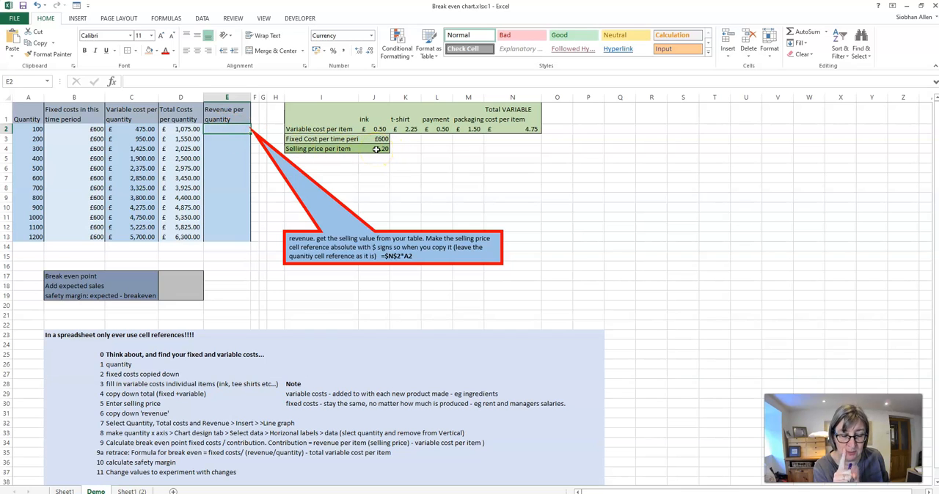
{"action": "double_click", "coordinate": [228, 128]}
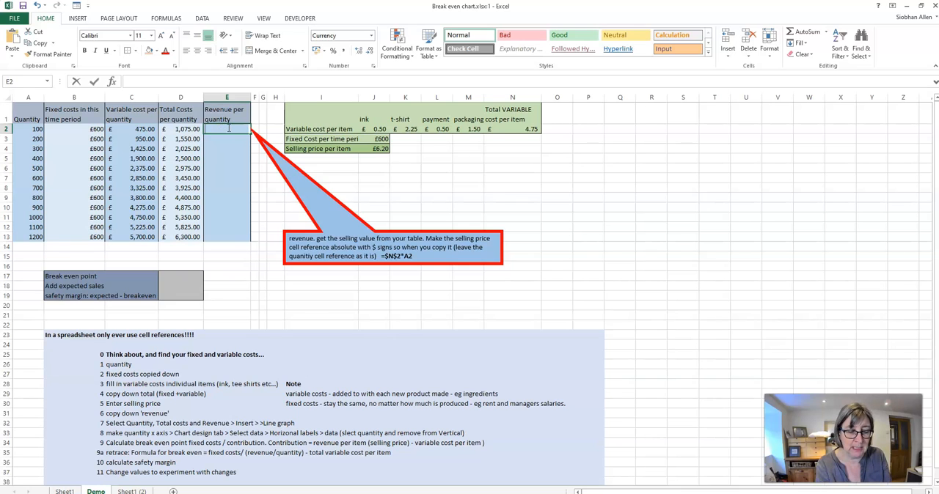
{"action": "type", "text": "=$"}
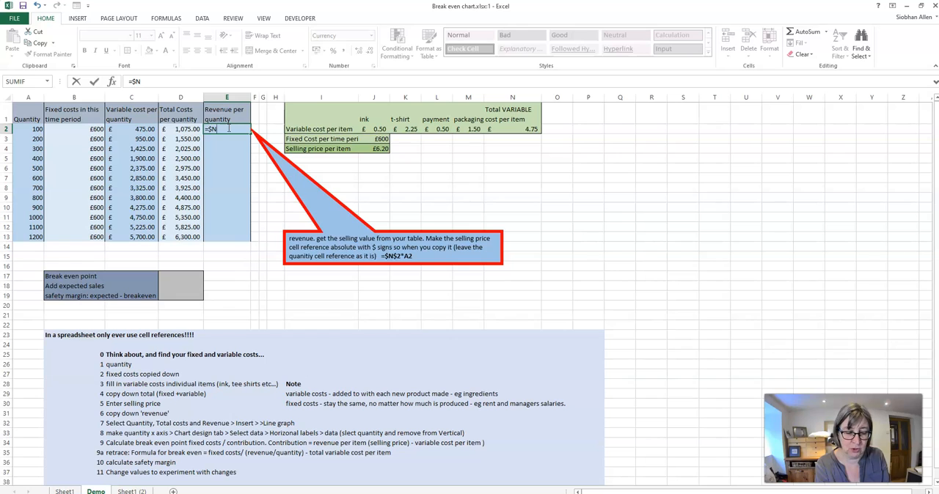
{"action": "type", "text": "N$2"}
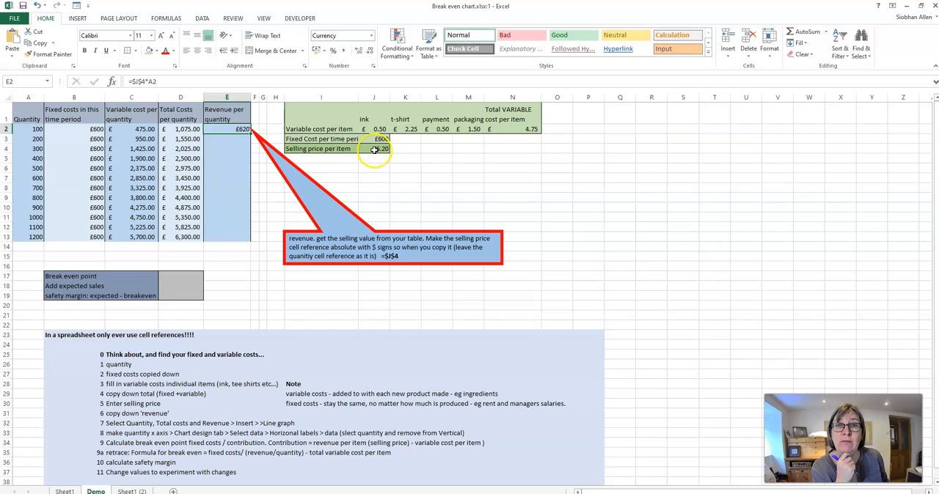
- Copy the revenue formula from E2 down to E13 and check the selling price reference in the last row's formula
{"action": "left_click", "coordinate": [374, 148]}
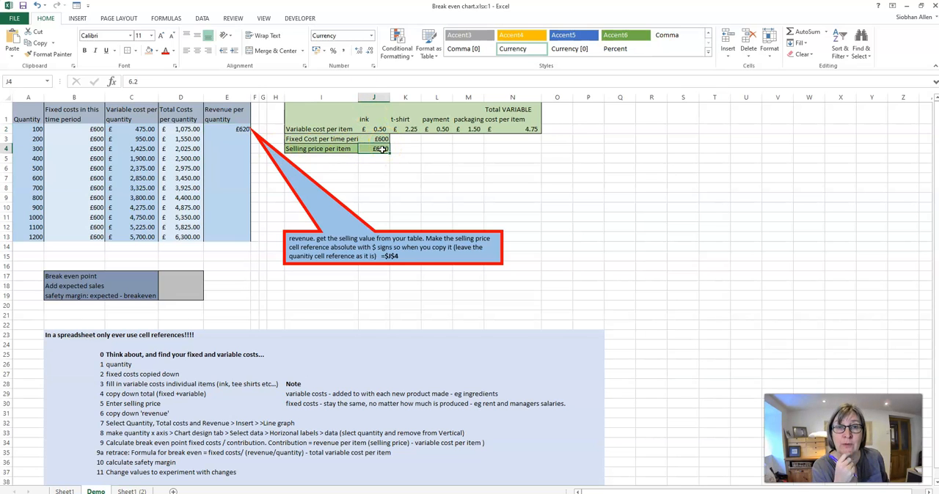
{"action": "left_click", "coordinate": [236, 130]}
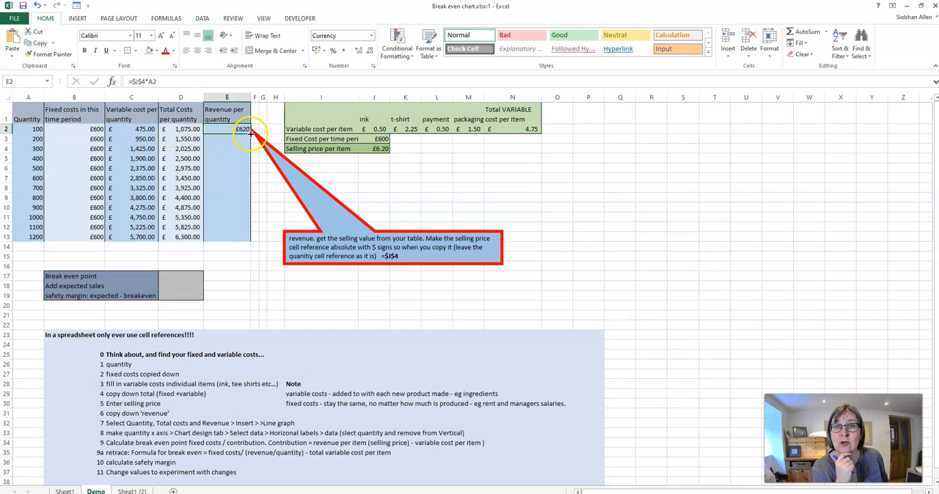
{"action": "left_click_drag", "start_coordinate": [250, 133], "coordinate": [226, 233]}
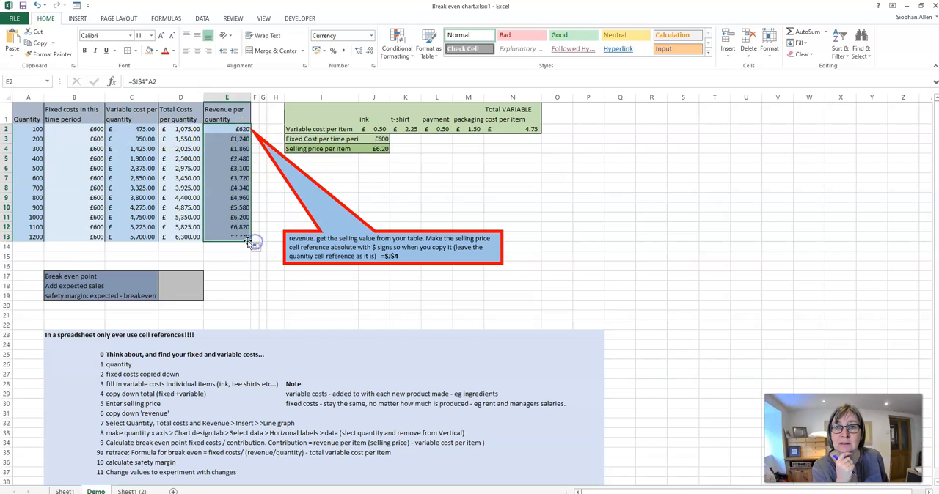
{"action": "double_click", "coordinate": [226, 234]}
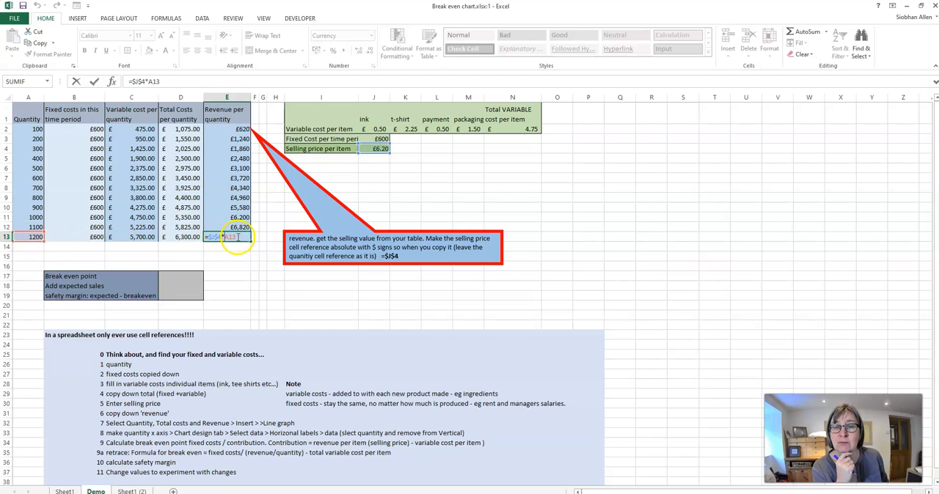
{"action": "left_click", "coordinate": [94, 81]}
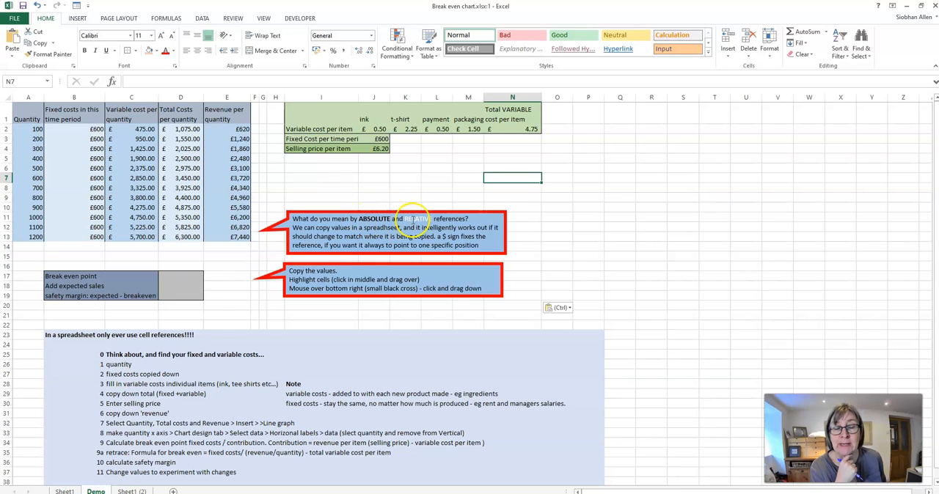
- Examine the absolute selling price reference and the relative quantity reference in the E2 revenue formula
{"action": "left_click", "coordinate": [235, 130]}
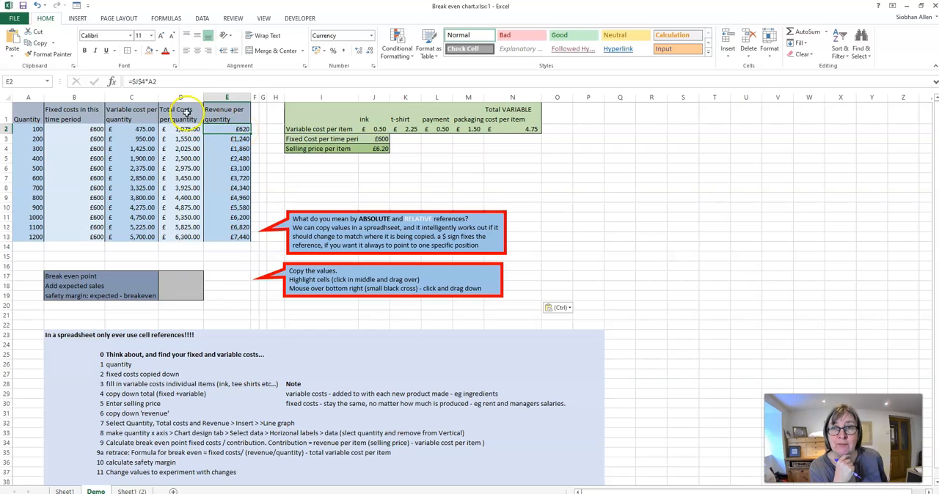
{"action": "left_click_drag", "start_coordinate": [132, 81], "coordinate": [147, 82]}
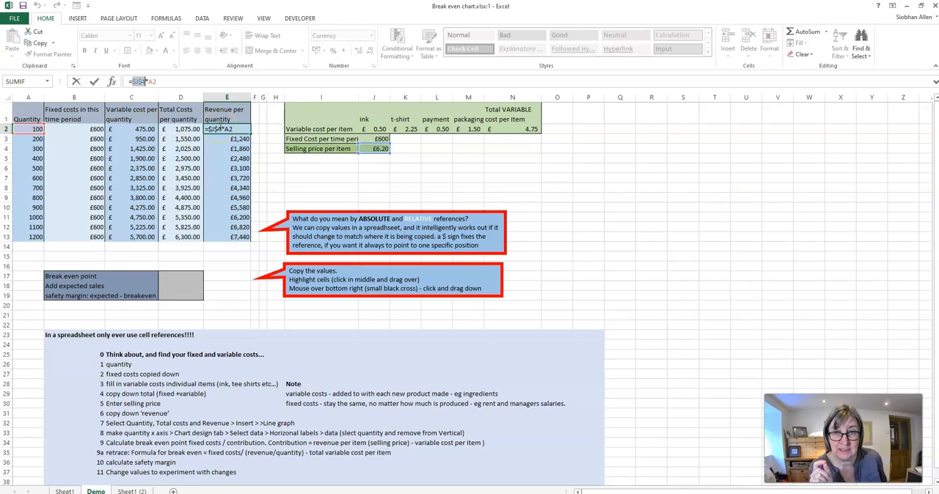
{"action": "left_click", "coordinate": [226, 129]}
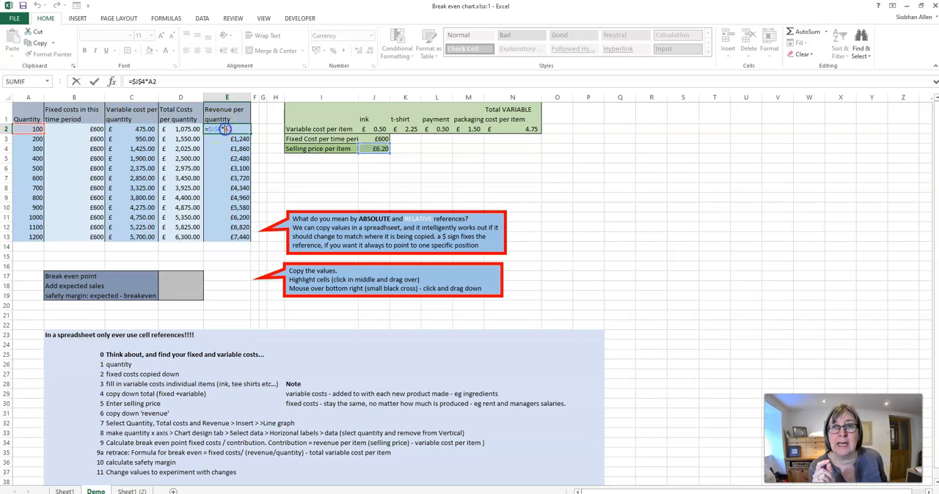
{"action": "left_click", "coordinate": [229, 129]}
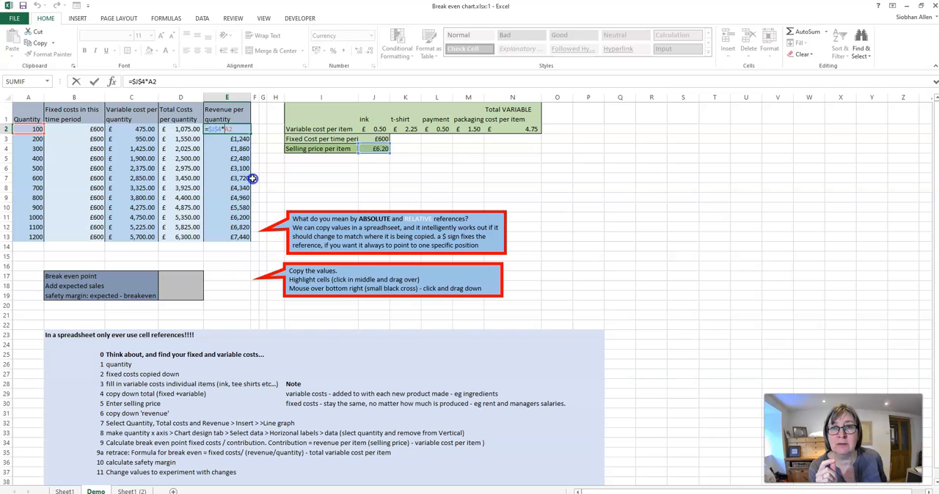
{"action": "left_click", "coordinate": [93, 81]}
- Repeat copying the E2 revenue formula down to E13 and inspect the references in E13
{"action": "left_click_drag", "start_coordinate": [250, 134], "coordinate": [250, 242]}
{"action": "left_click", "coordinate": [229, 237]}
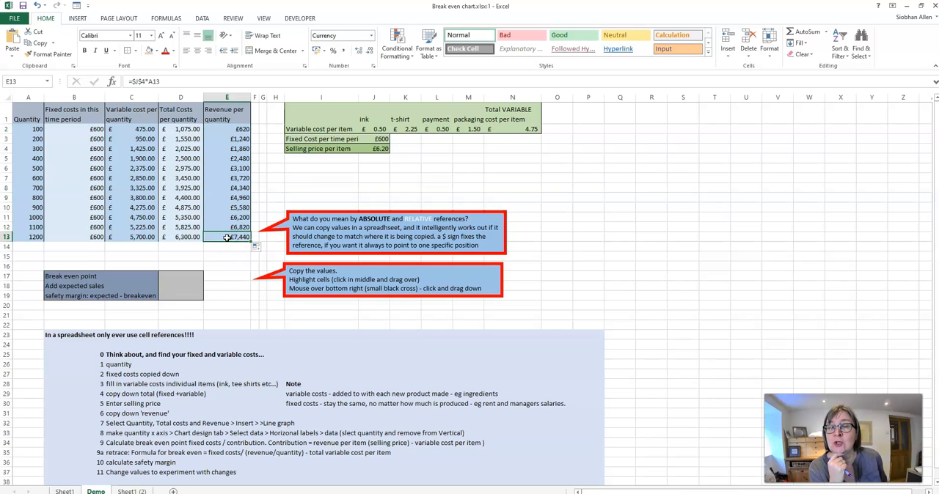
{"action": "double_click", "coordinate": [227, 237]}
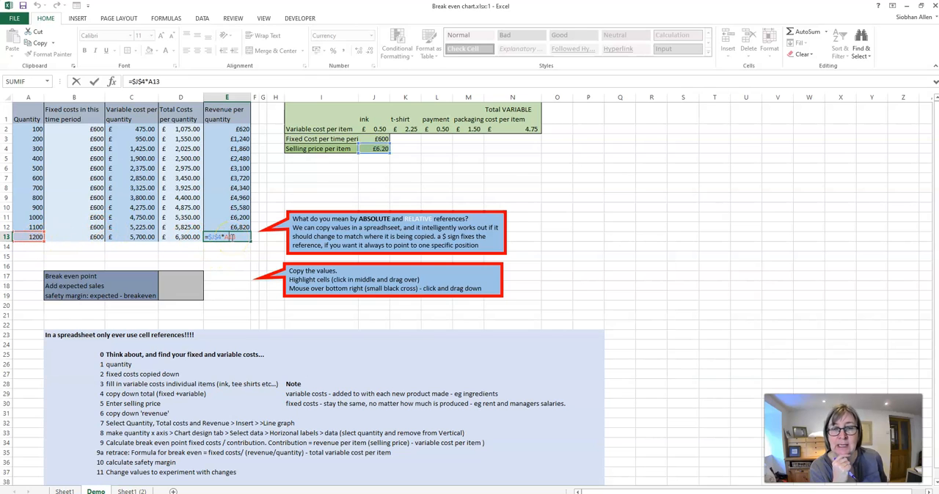
{"action": "left_click", "coordinate": [93, 81]}
- Clear B3:E13 and refill the range by copying all four formulas in B2:E2 down to row 13 together
{"action": "left_click_drag", "start_coordinate": [95, 144], "coordinate": [239, 236]}
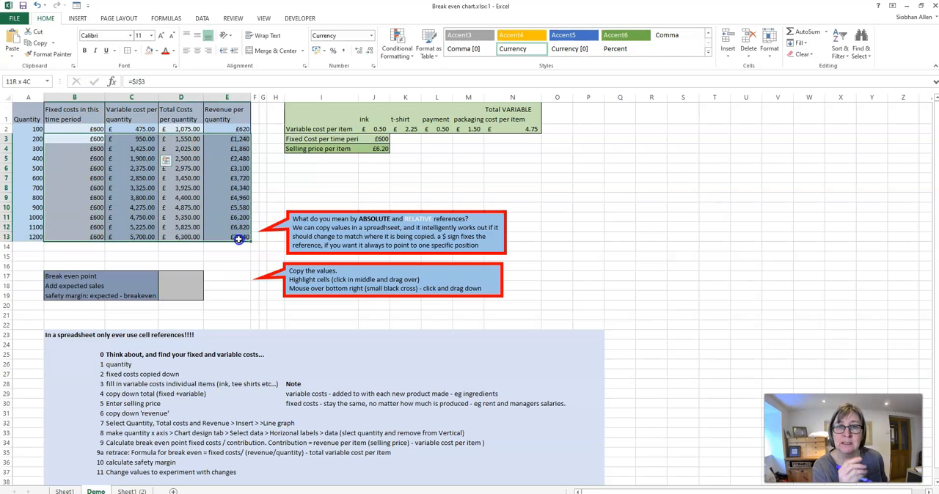
{"action": "left_click", "coordinate": [96, 128]}
{"action": "left_click_drag", "start_coordinate": [96, 128], "coordinate": [226, 129]}
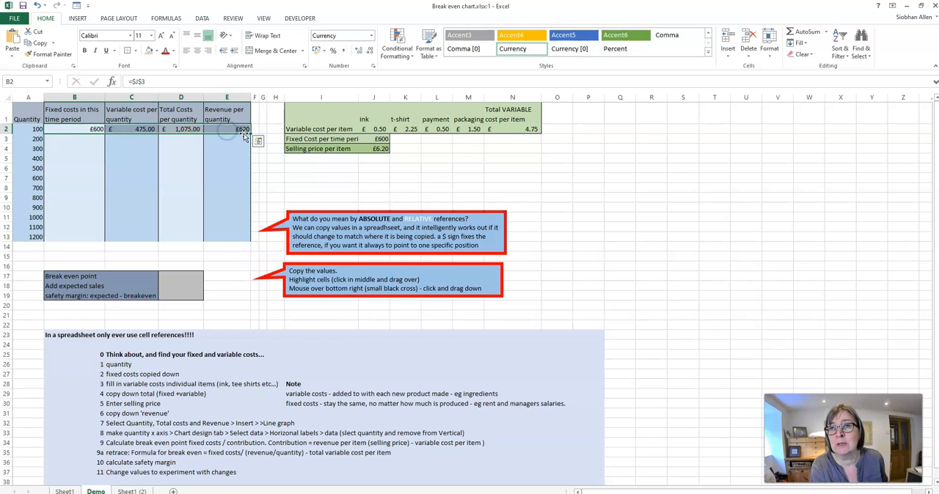
{"action": "left_click_drag", "start_coordinate": [250, 133], "coordinate": [249, 238]}
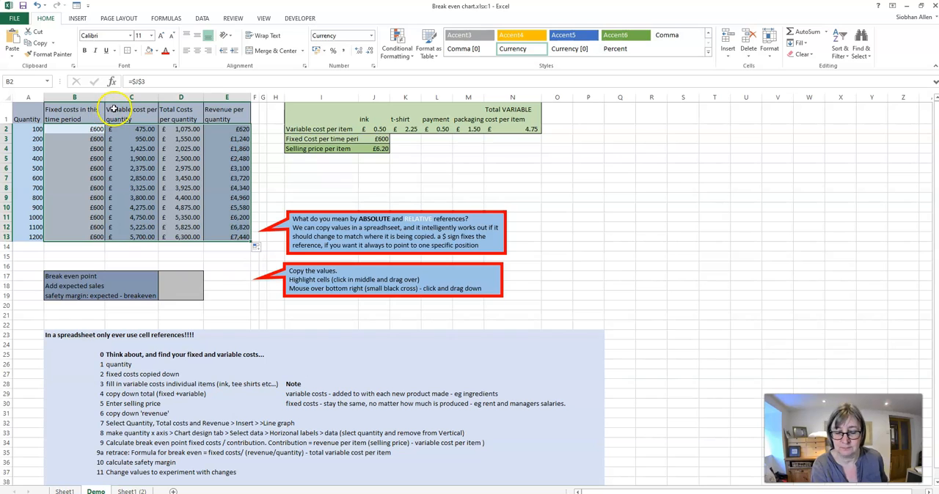
- Insert a 2-D line chart from the Quantity, Total Costs and Revenue columns, using A1:A13 and D1:E13 with their headers
{"action": "left_click", "coordinate": [33, 129]}
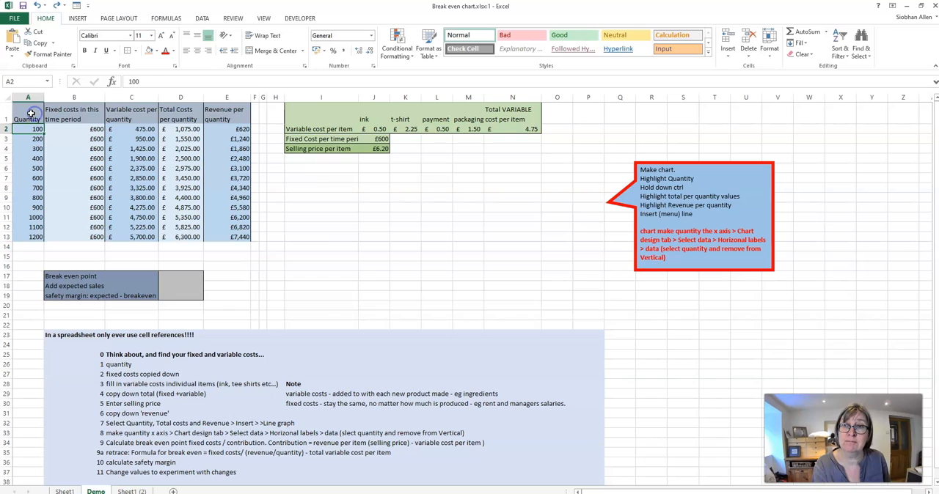
{"action": "left_click", "coordinate": [31, 115]}
{"action": "left_click_drag", "start_coordinate": [28, 127], "coordinate": [25, 236]}
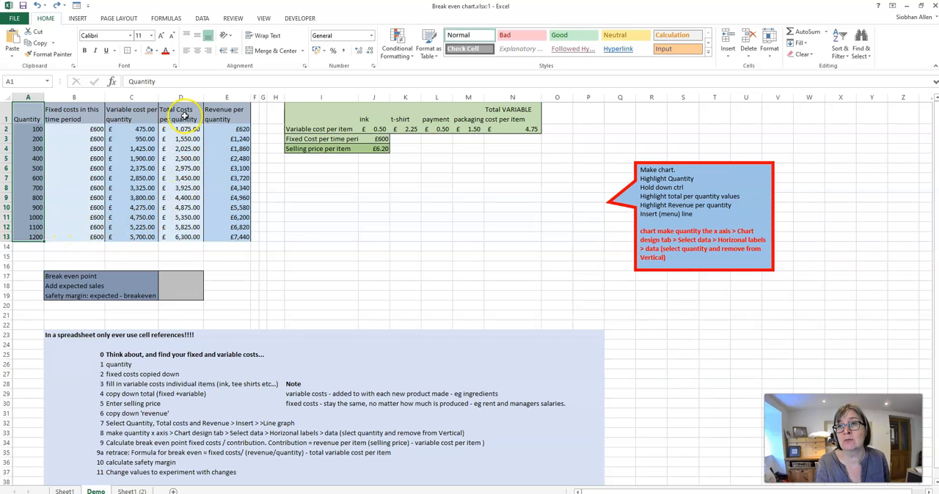
{"action": "left_click_drag", "start_coordinate": [187, 110], "coordinate": [233, 238]}
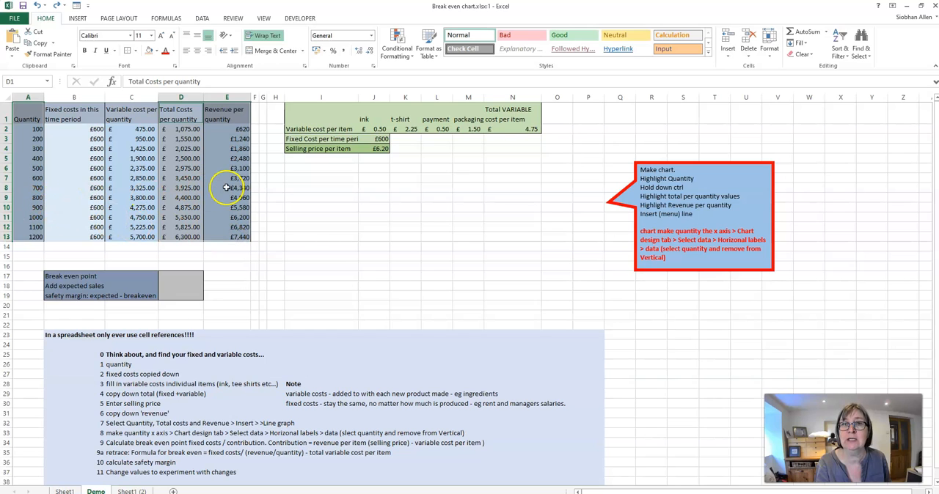
{"action": "left_click", "coordinate": [75, 18]}
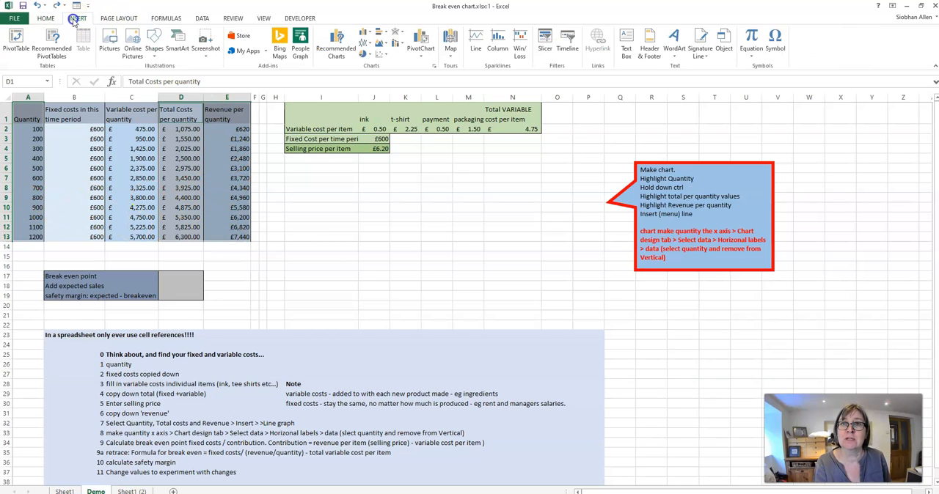
{"action": "left_click", "coordinate": [364, 43]}
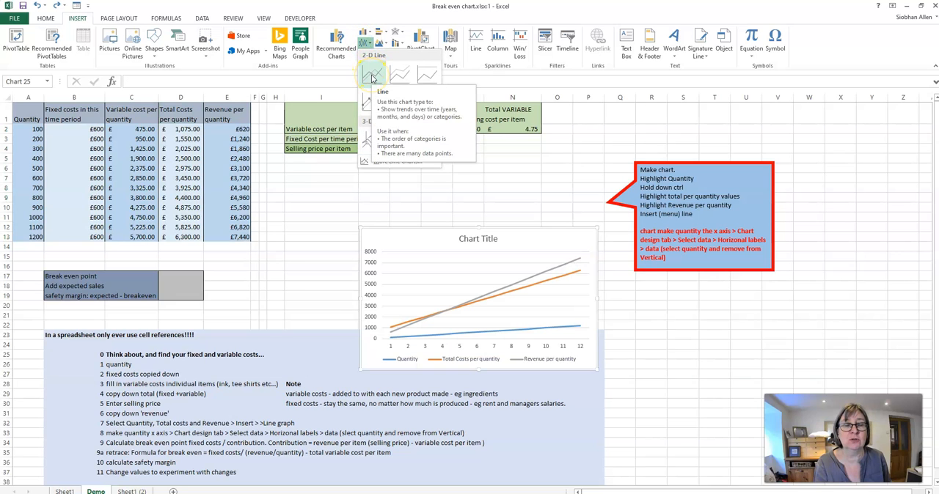
{"action": "left_click", "coordinate": [372, 75]}
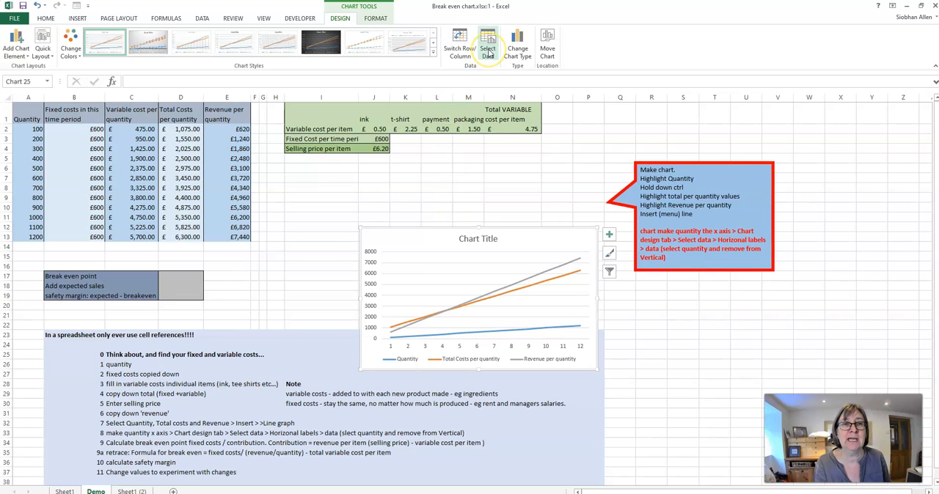
- Remove the Quantity series from the line chart's data source
{"action": "left_click", "coordinate": [489, 186]}
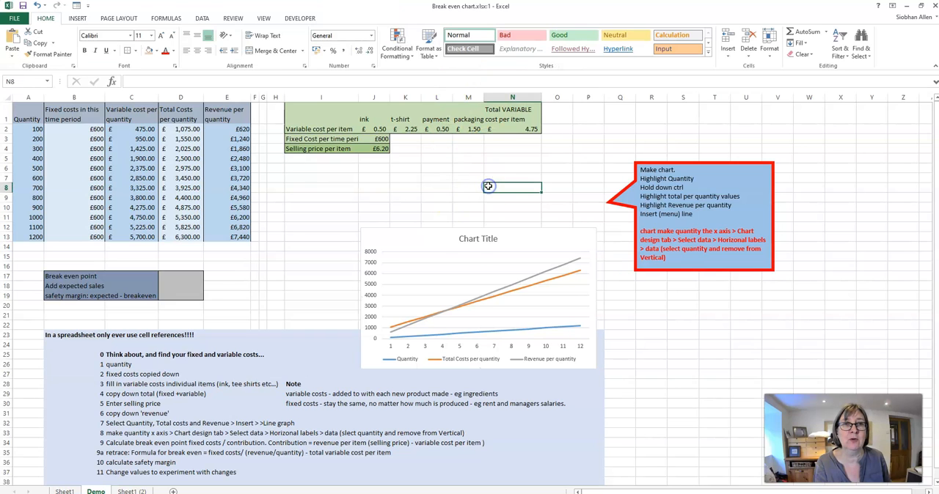
{"action": "left_click", "coordinate": [469, 244]}
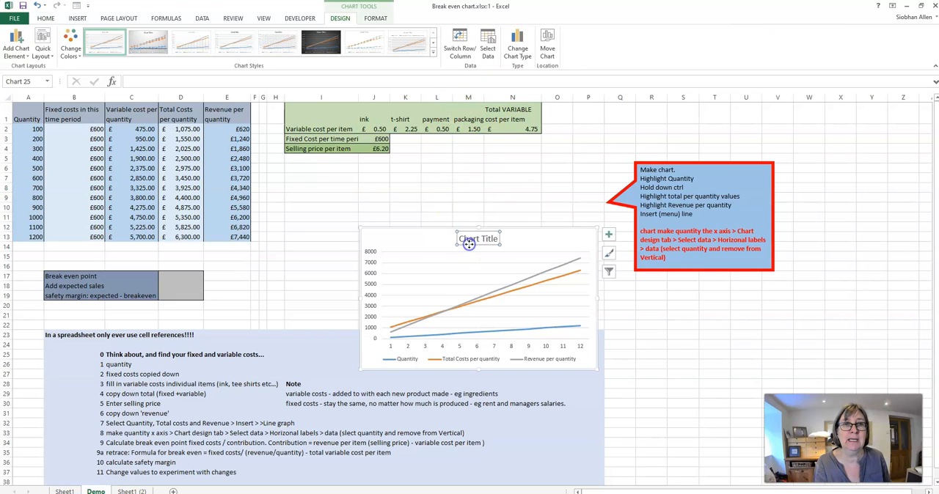
{"action": "left_click", "coordinate": [488, 51]}
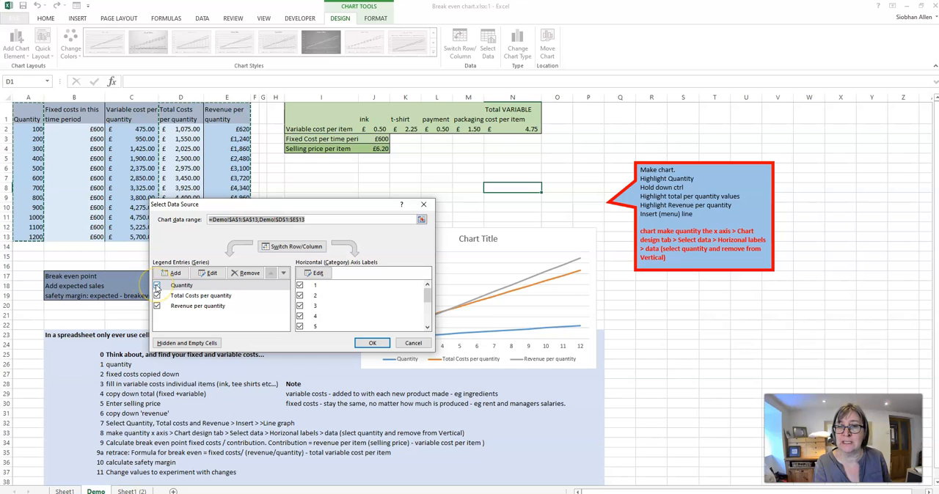
{"action": "left_click", "coordinate": [157, 286]}
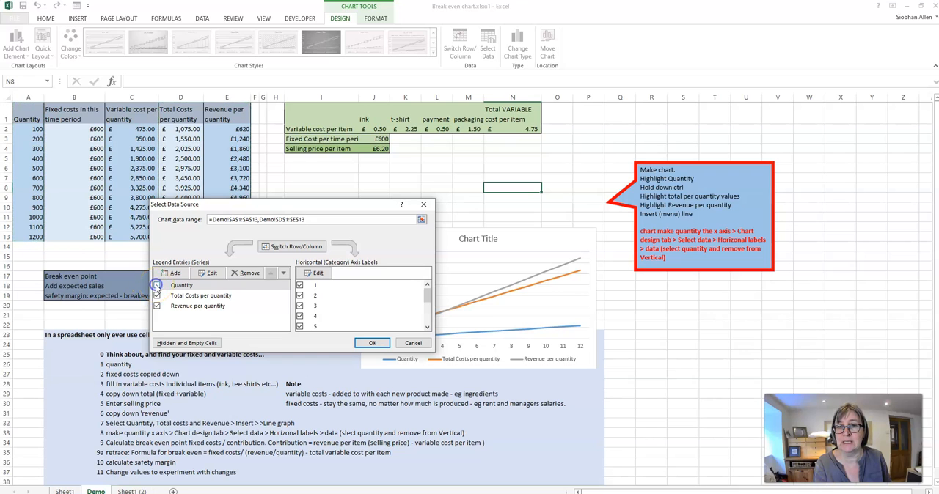
{"action": "left_click", "coordinate": [246, 274]}
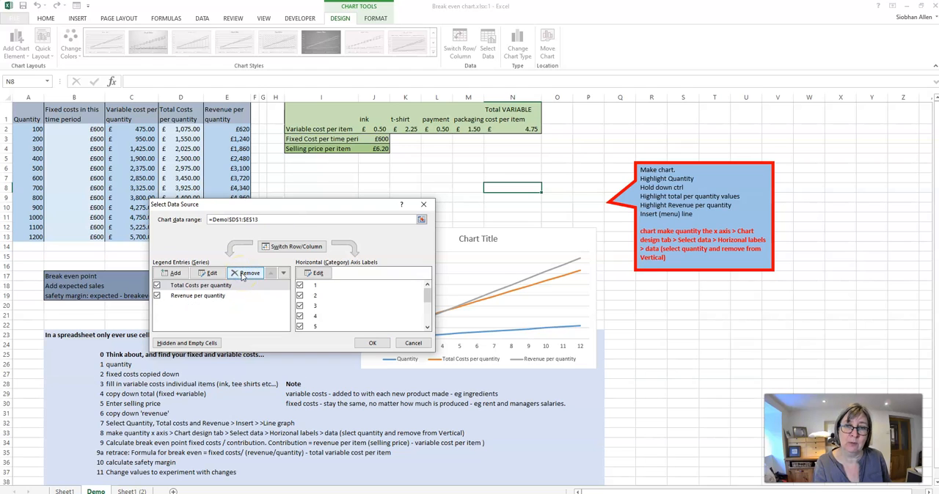
- Set the chart's horizontal axis labels to the quantity values in A2:A13 and apply the data source changes
{"action": "left_click", "coordinate": [320, 274]}
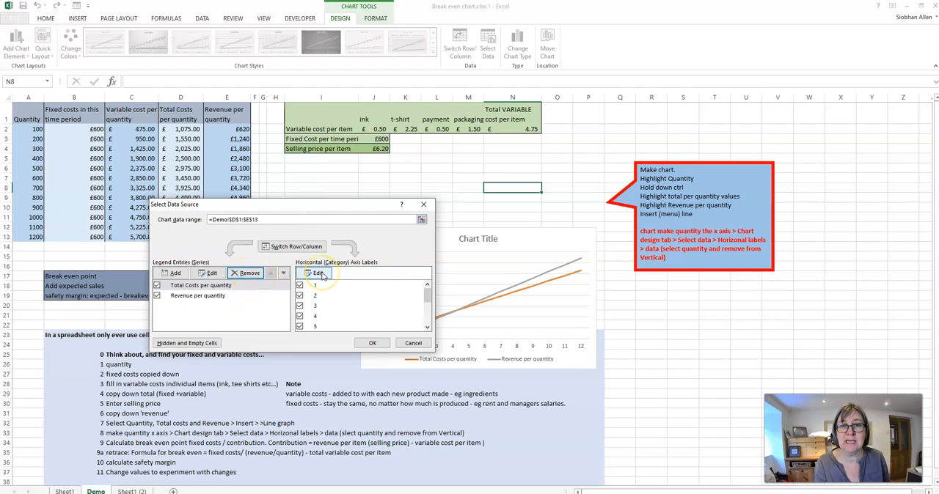
{"action": "left_click", "coordinate": [323, 275]}
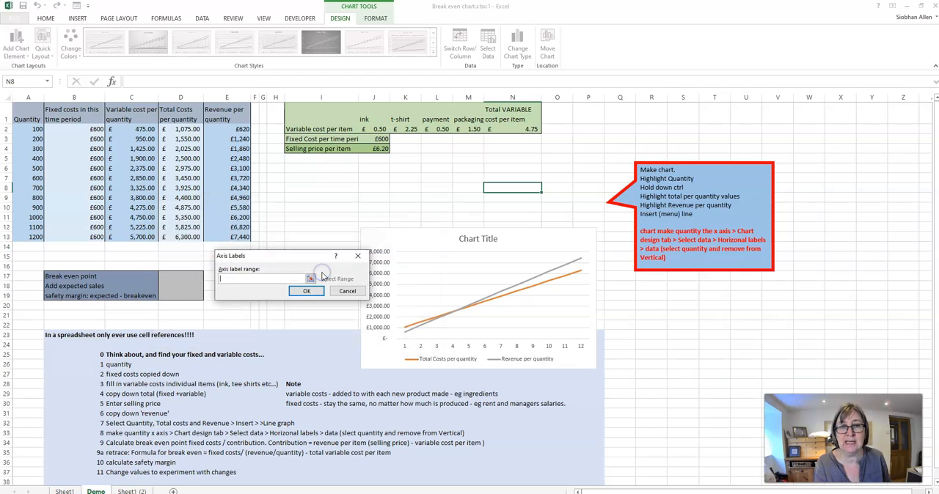
{"action": "left_click_drag", "start_coordinate": [28, 117], "coordinate": [22, 192]}
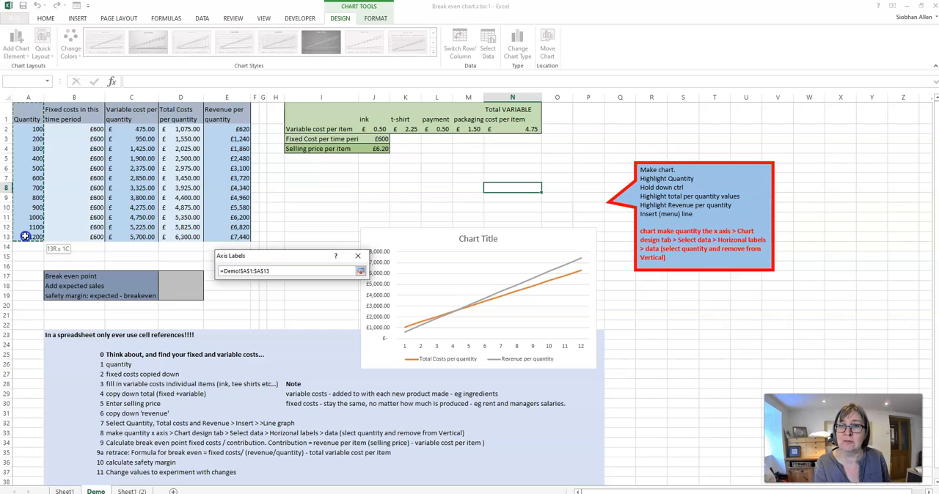
{"action": "left_click_drag", "start_coordinate": [25, 236], "coordinate": [25, 236]}
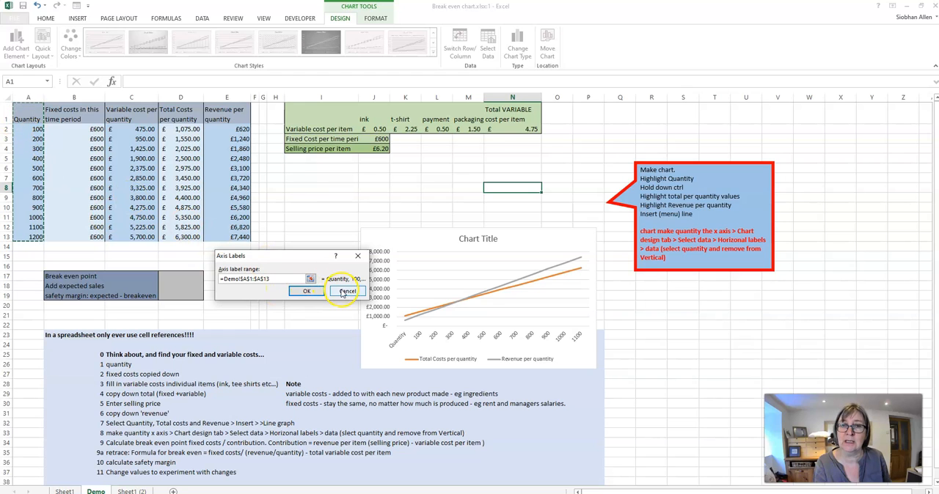
{"action": "left_click_drag", "start_coordinate": [279, 278], "coordinate": [205, 275]}
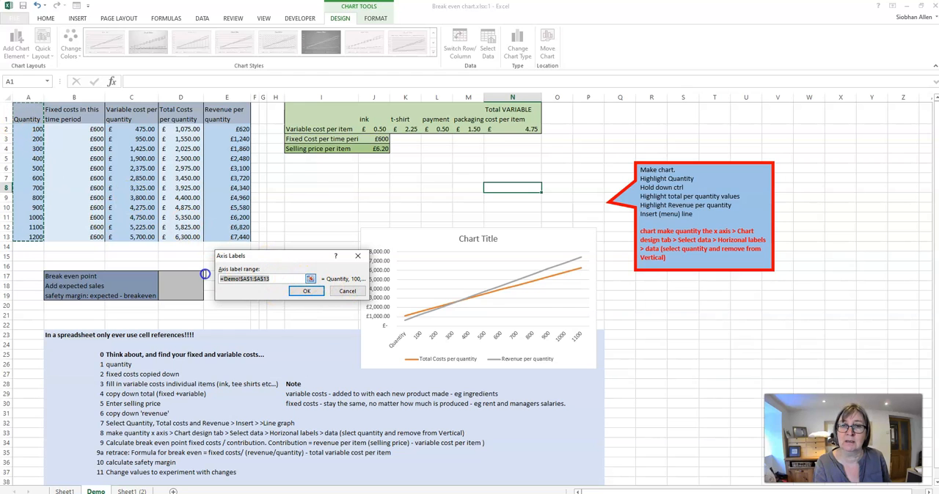
{"action": "left_click_drag", "start_coordinate": [28, 128], "coordinate": [27, 237]}
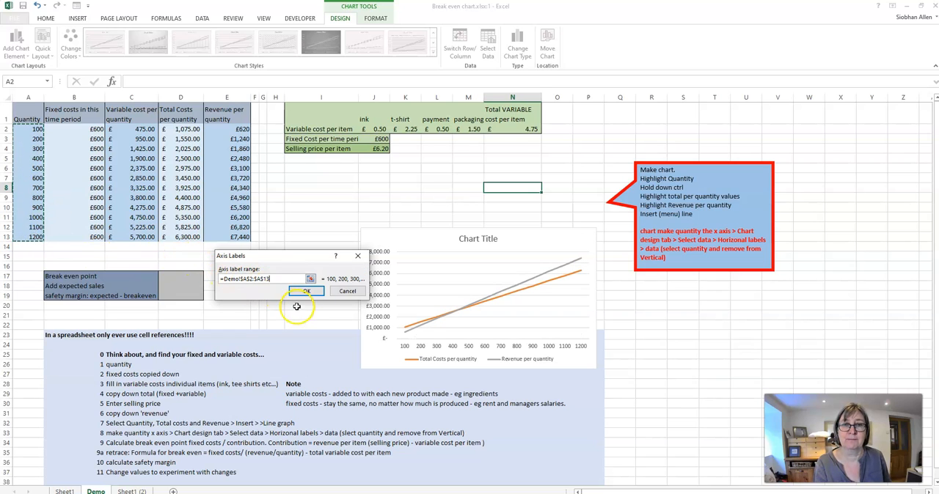
{"action": "left_click", "coordinate": [307, 291]}
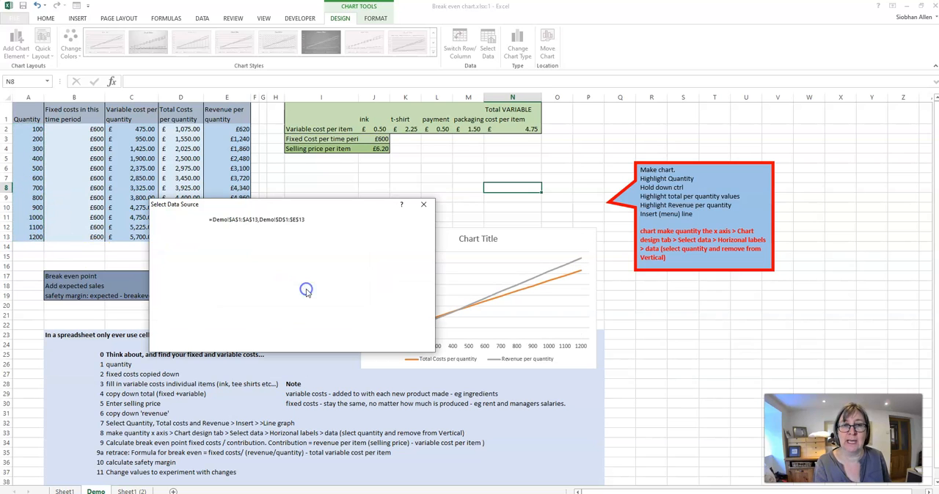
{"action": "left_click", "coordinate": [363, 346]}
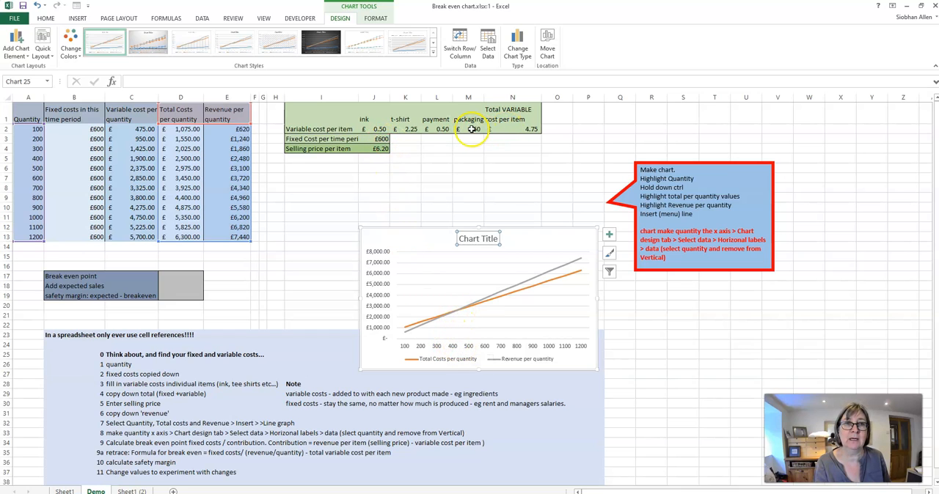
- Set the t-shirt variable cost per item in K2 to £5.00
{"action": "left_click", "coordinate": [407, 130]}
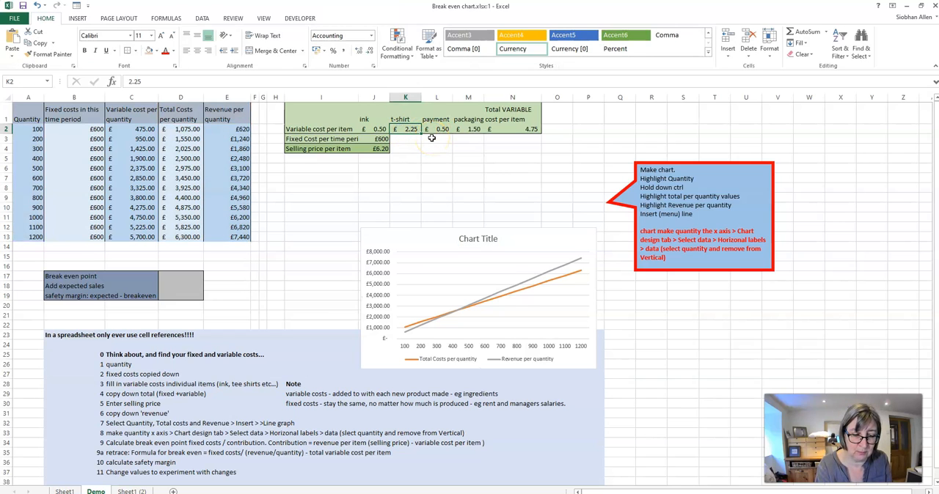
{"action": "type", "text": "£5"}
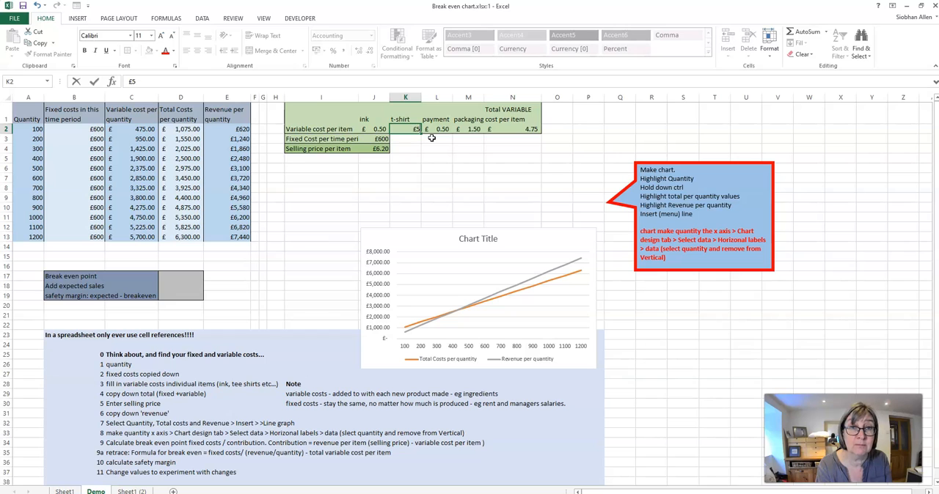
{"action": "type", "text": ".00"}
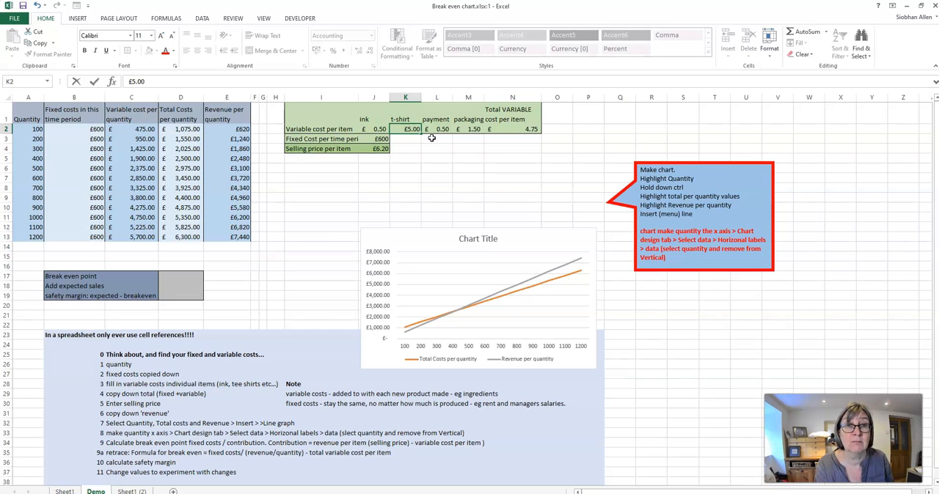
{"action": "left_click", "coordinate": [366, 170]}
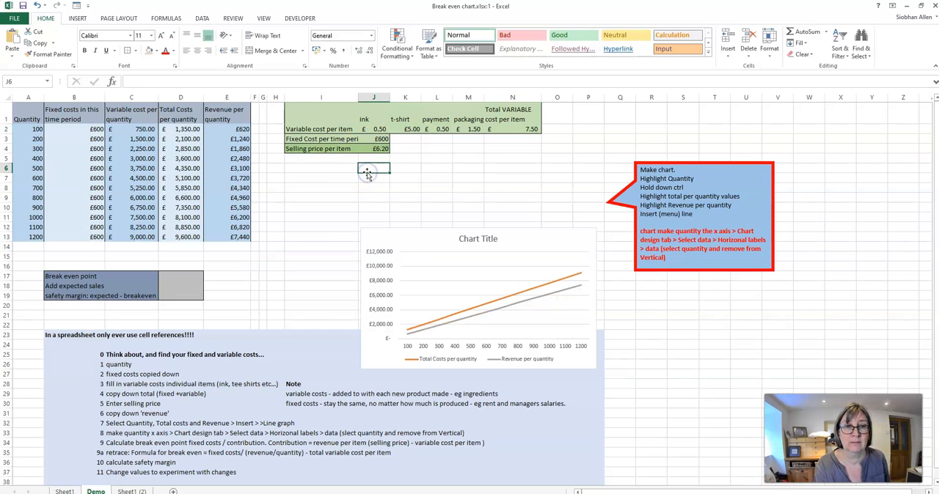
{"action": "left_click", "coordinate": [408, 129]}
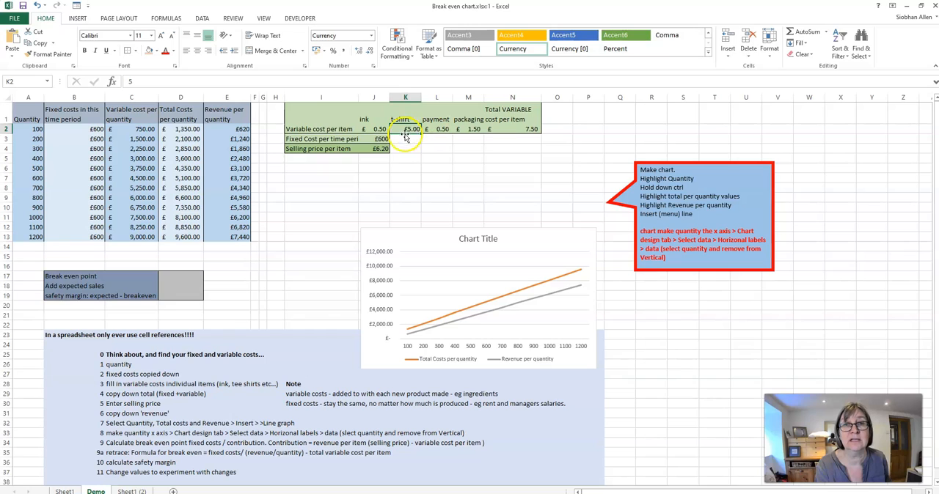
- Set the selling price per item in J4 to £12
{"action": "left_click", "coordinate": [380, 149]}
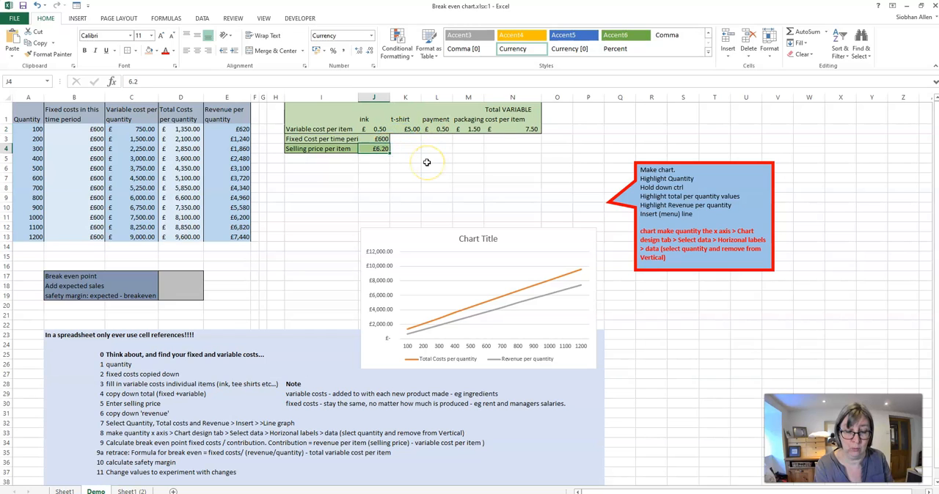
{"action": "type", "text": "£12"}
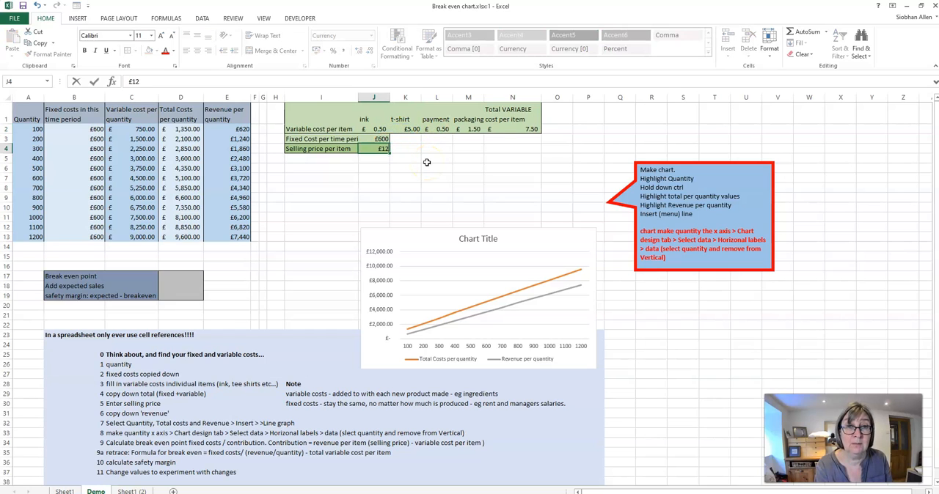
{"action": "key", "text": "Return"}
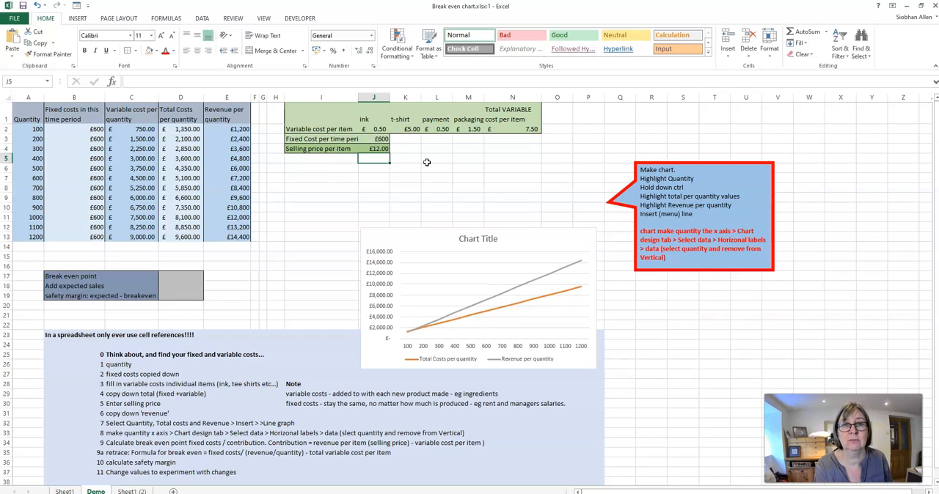
- Try to change the selling price per item in J4 to 9
{"action": "left_click", "coordinate": [373, 148]}
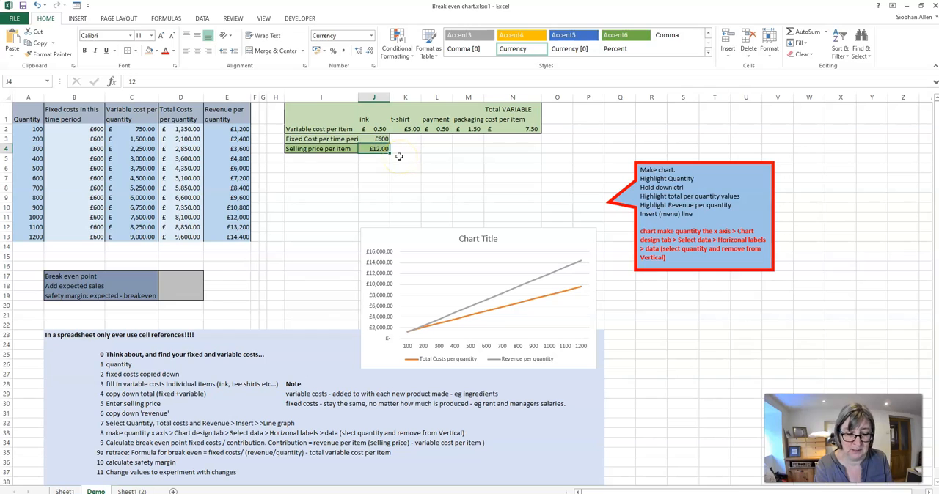
{"action": "type", "text": "9:00"}
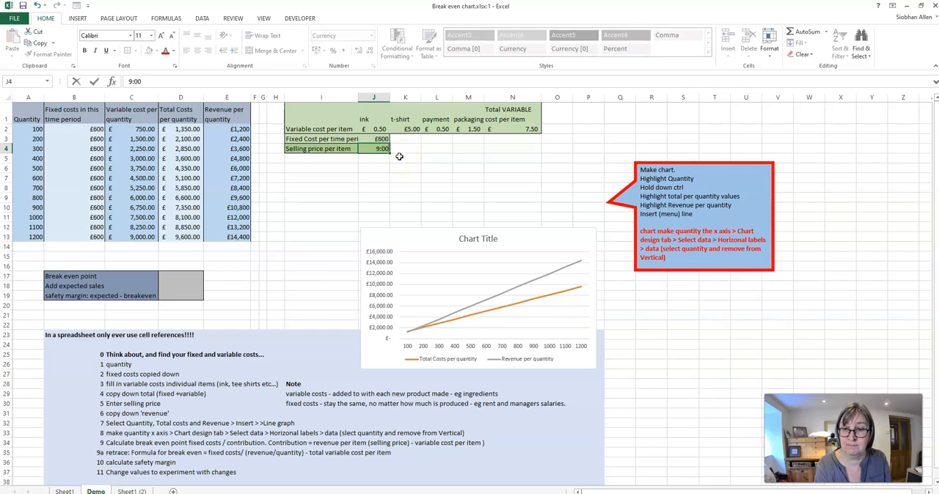
{"action": "key", "text": "Return"}
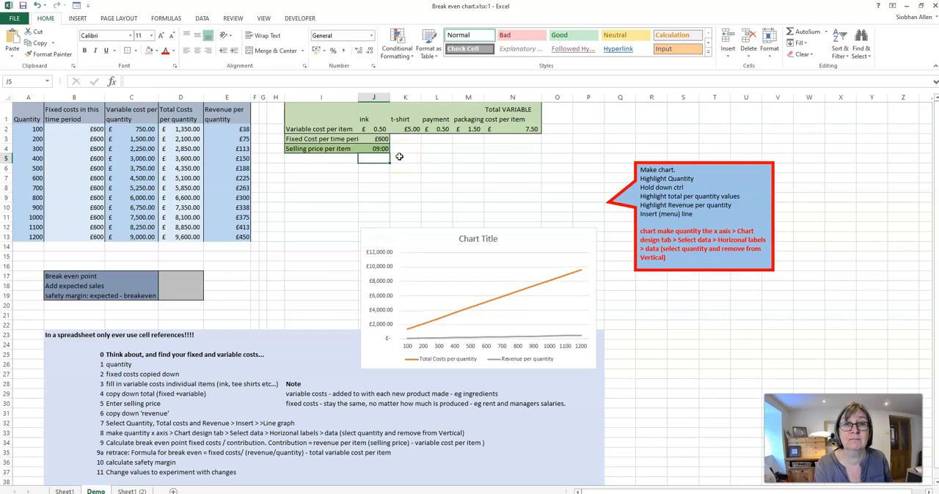
{"action": "left_click", "coordinate": [376, 148]}
{"action": "type", "text": "9"}
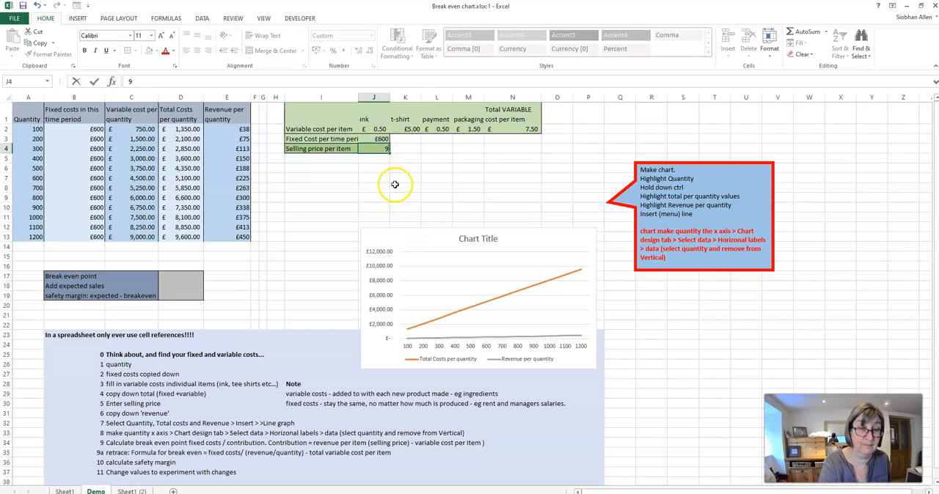
{"action": "left_click", "coordinate": [393, 186]}
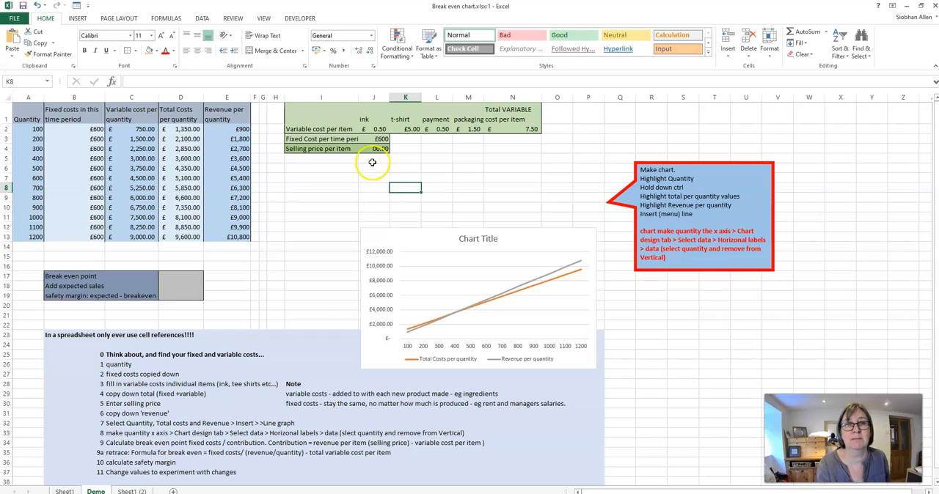
- Clear the selling price per item in J4 and re-enter it as £9
{"action": "left_click", "coordinate": [376, 150]}
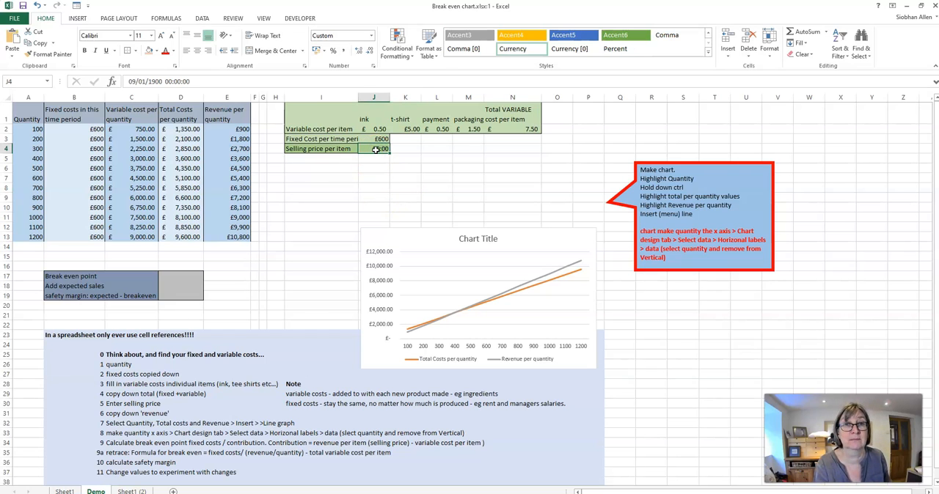
{"action": "key", "text": "Delete"}
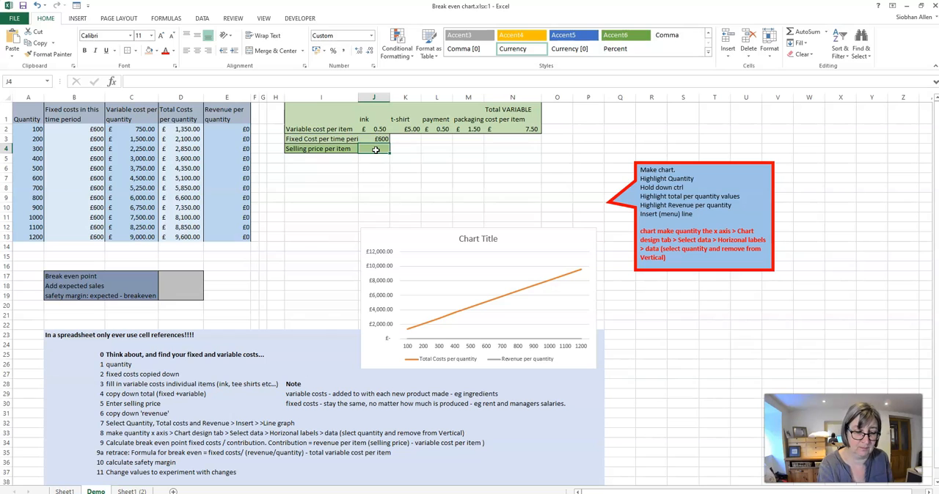
{"action": "type", "text": "9"}
{"action": "key", "text": "Return"}
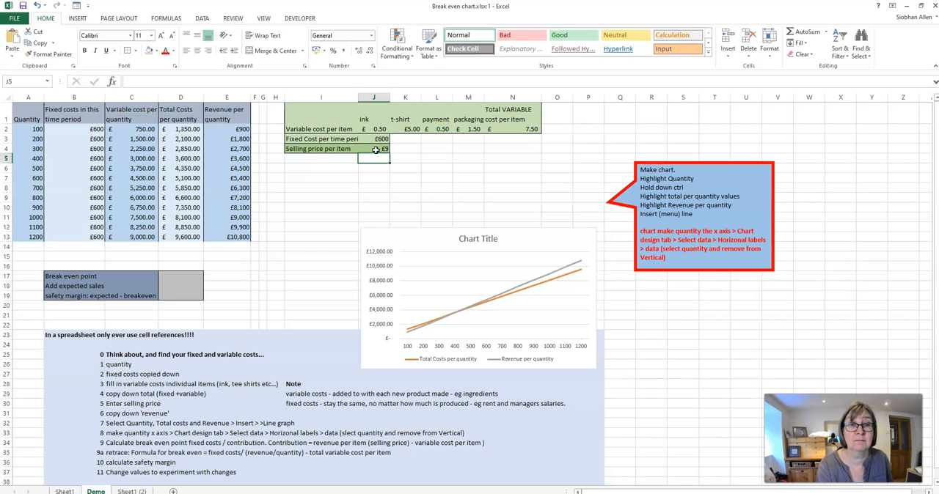
{"action": "left_click", "coordinate": [376, 155]}
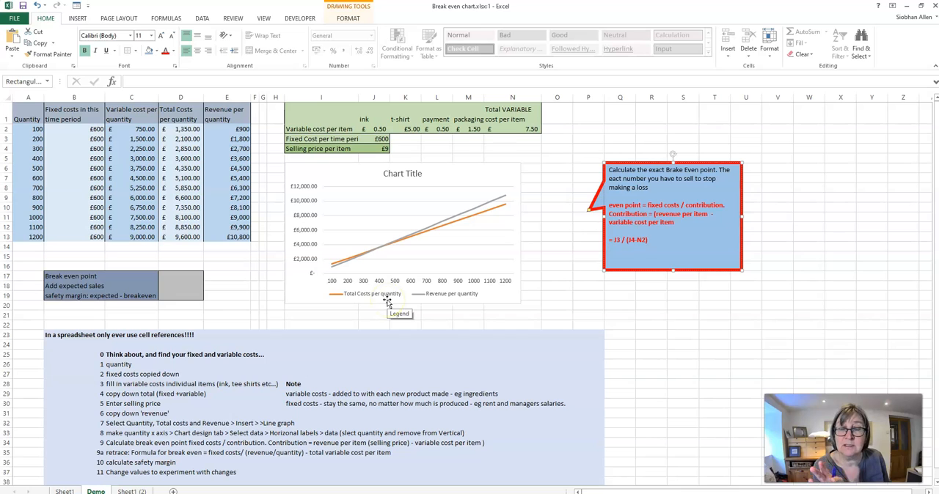
- Calculate the break even point in D17 with the formula =J3/(J4-N2)
{"action": "mouse_move", "coordinate": [375, 254]}
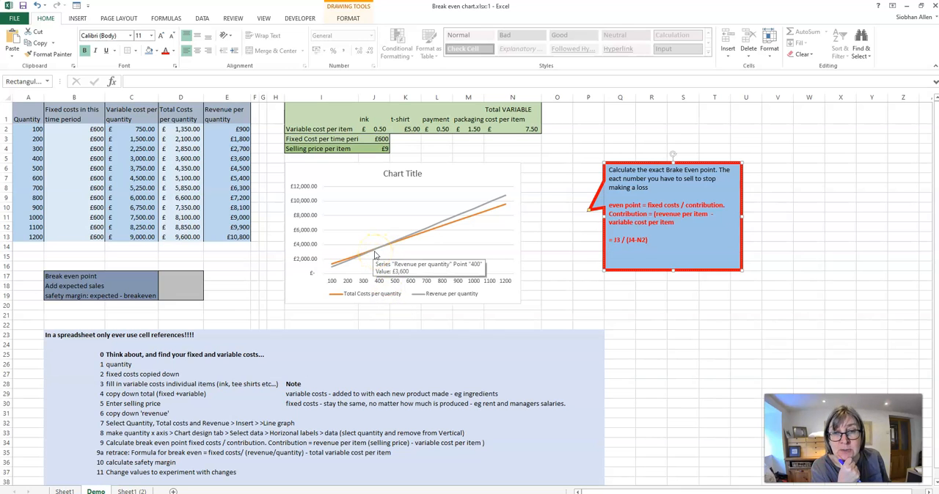
{"action": "left_click", "coordinate": [372, 255]}
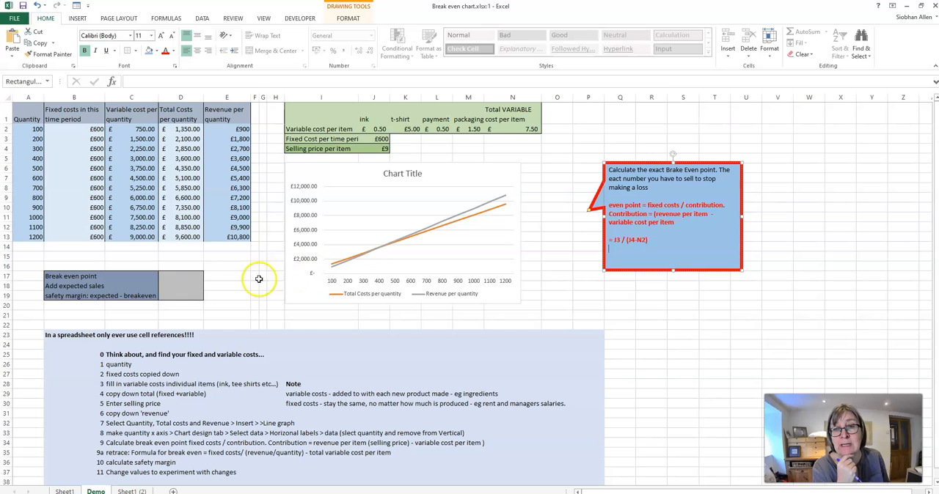
{"action": "left_click", "coordinate": [187, 279]}
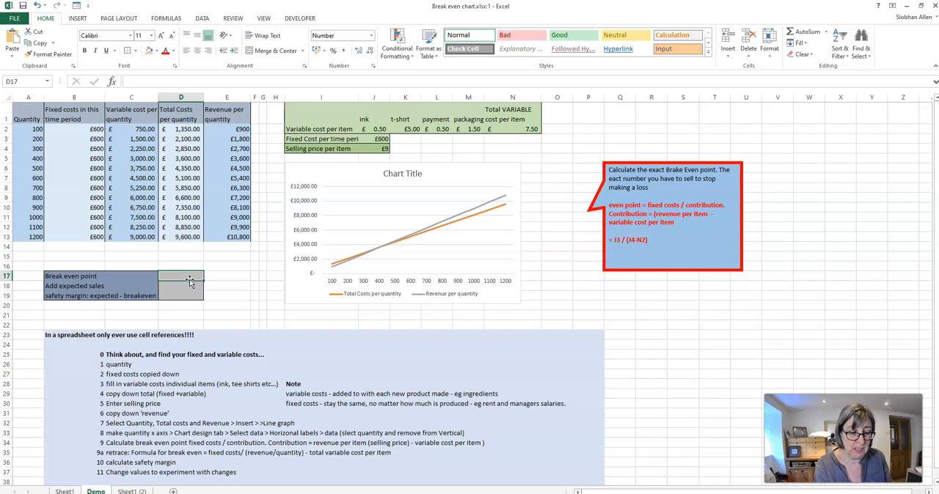
{"action": "type", "text": "="}
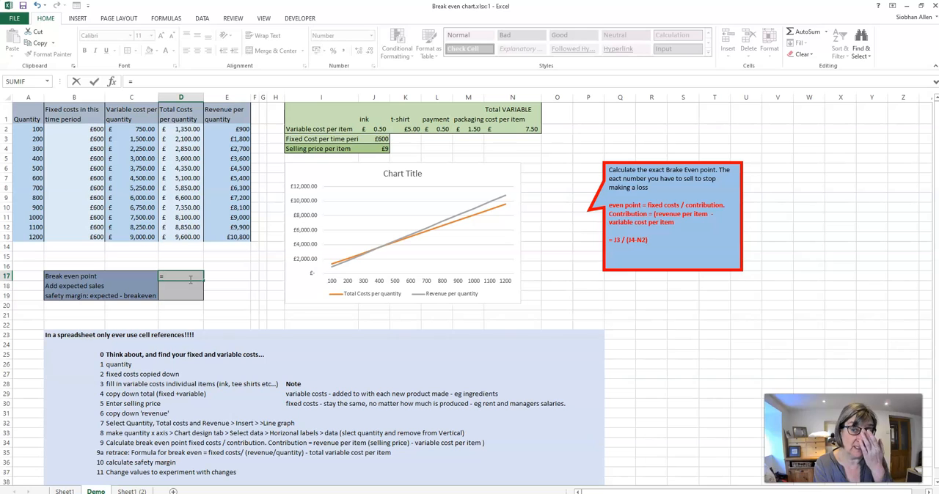
{"action": "type", "text": "j"}
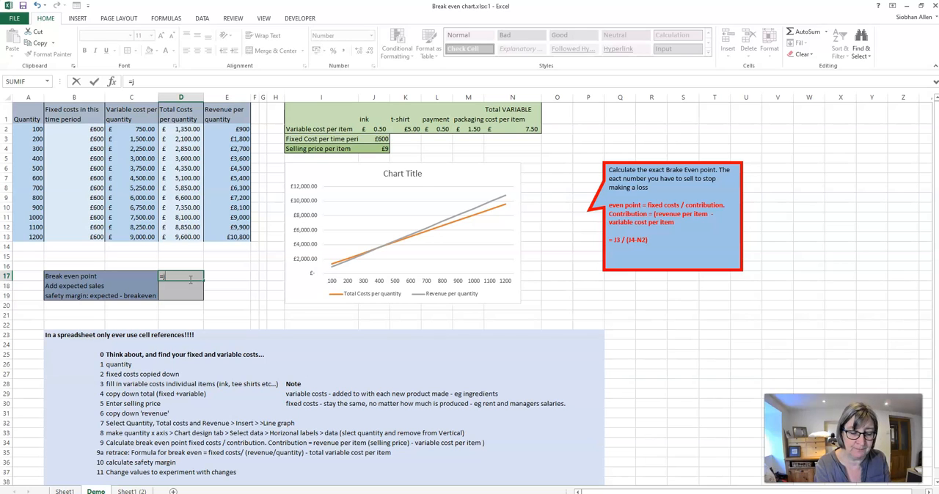
{"action": "type", "text": "3/(j"}
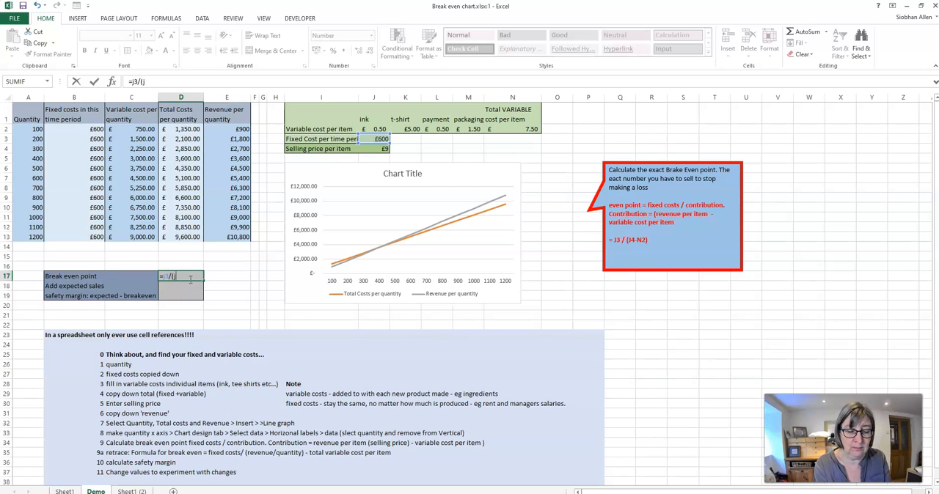
{"action": "type", "text": "4"}
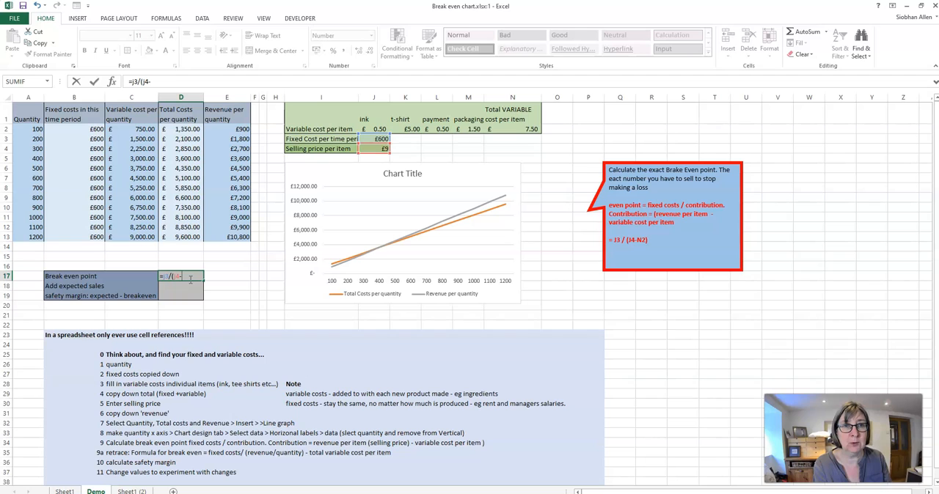
{"action": "type", "text": "-N2"}
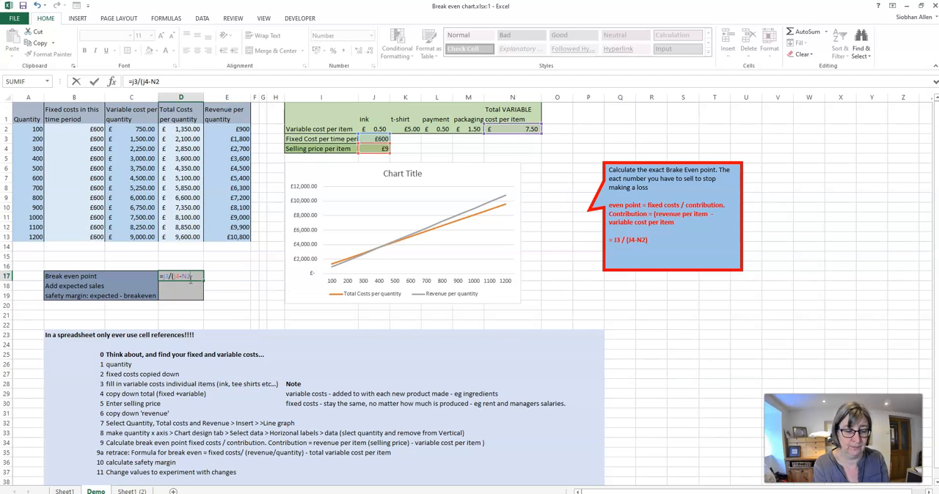
{"action": "key", "text": "Return"}
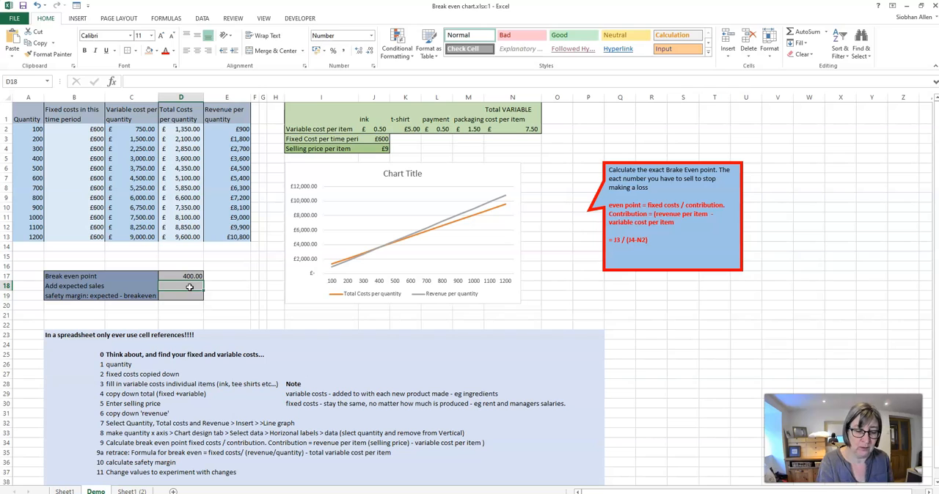
- Enter 450 as the expected sales in D18 and calculate the safety margin in D19 with =D18-D17
{"action": "type", "text": "450"}
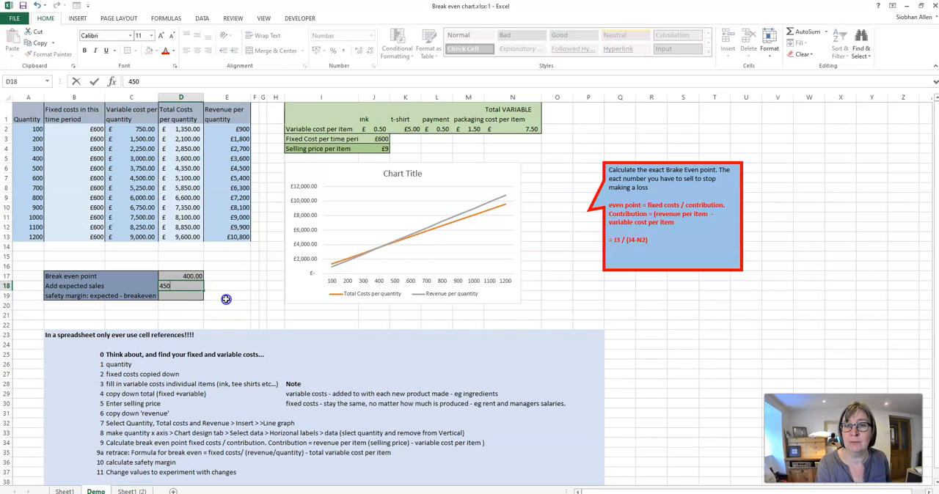
{"action": "left_click", "coordinate": [192, 296]}
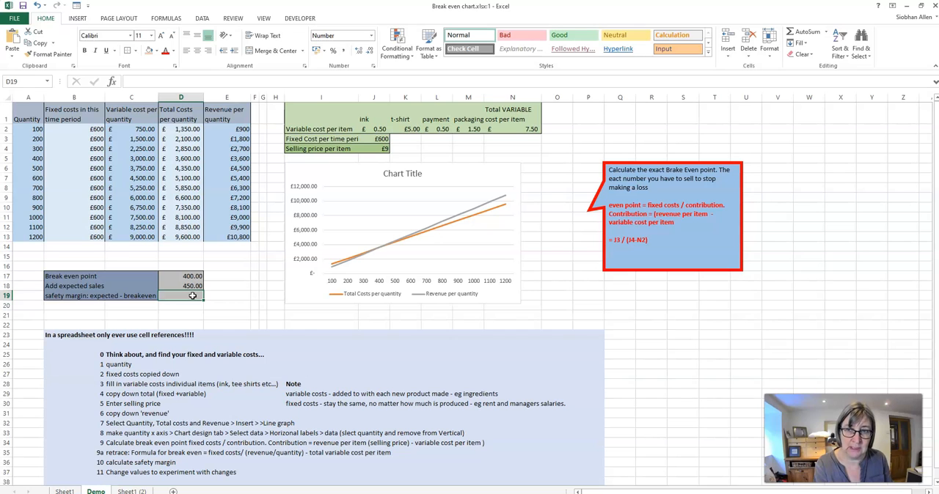
{"action": "left_click", "coordinate": [192, 293]}
{"action": "type", "text": "="}
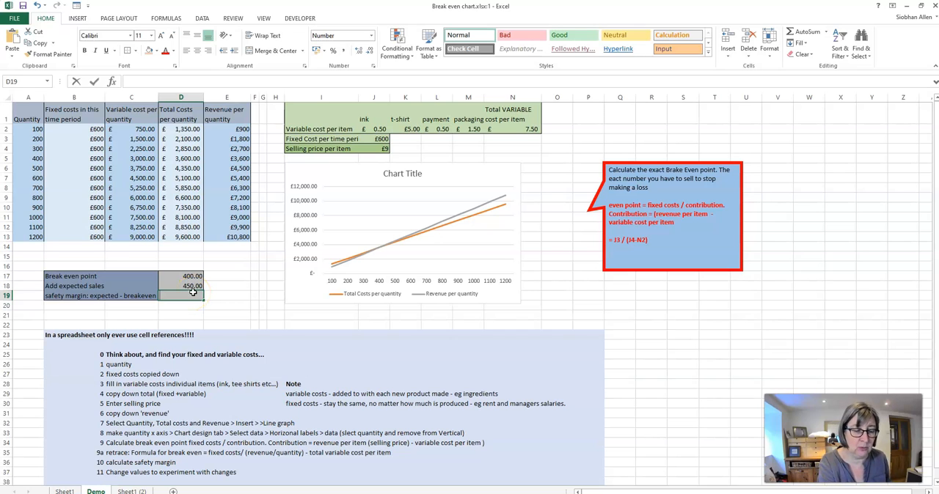
{"action": "left_click", "coordinate": [196, 287]}
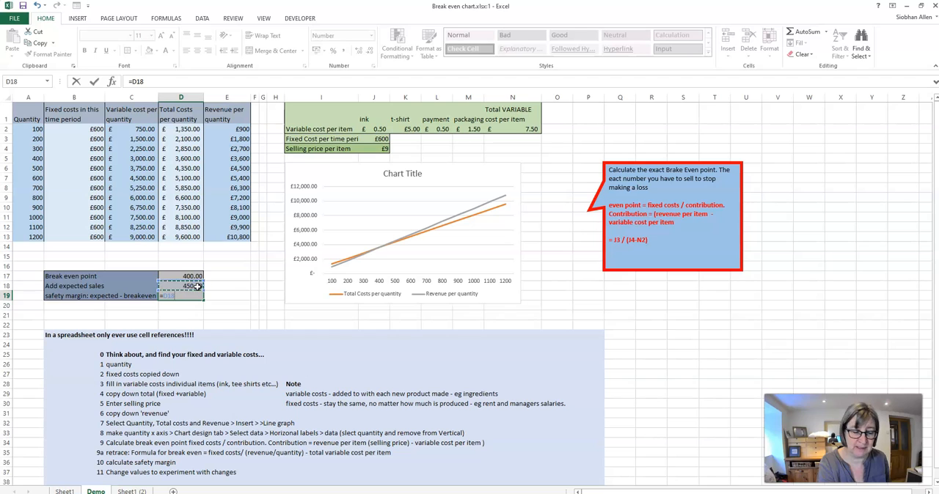
{"action": "type", "text": "-"}
{"action": "left_click", "coordinate": [189, 277]}
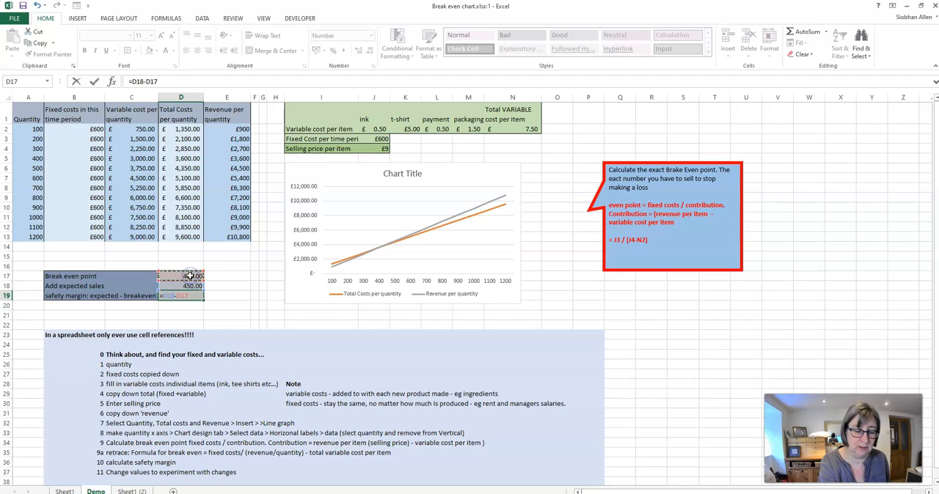
{"action": "key", "text": "Return"}
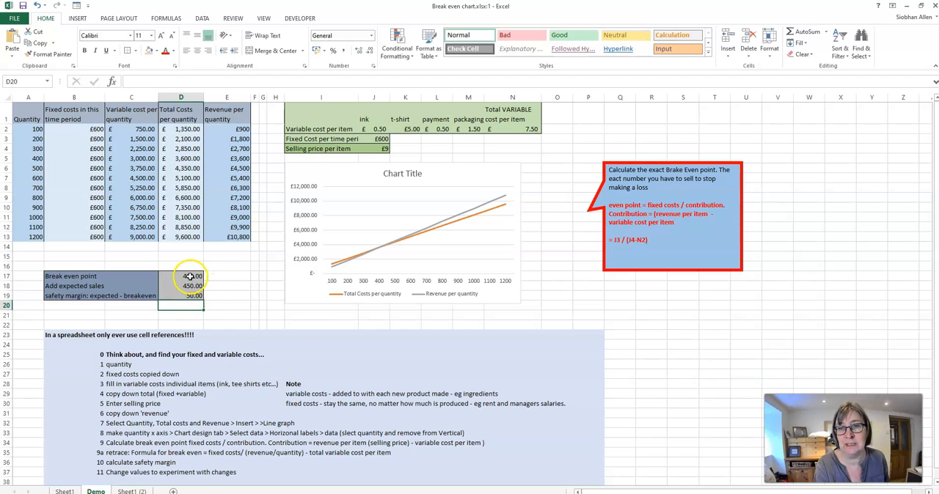
- Remove both decimal places from the break even, expected sales and safety margin values in D17:D19
{"action": "left_click_drag", "start_coordinate": [192, 277], "coordinate": [193, 295]}
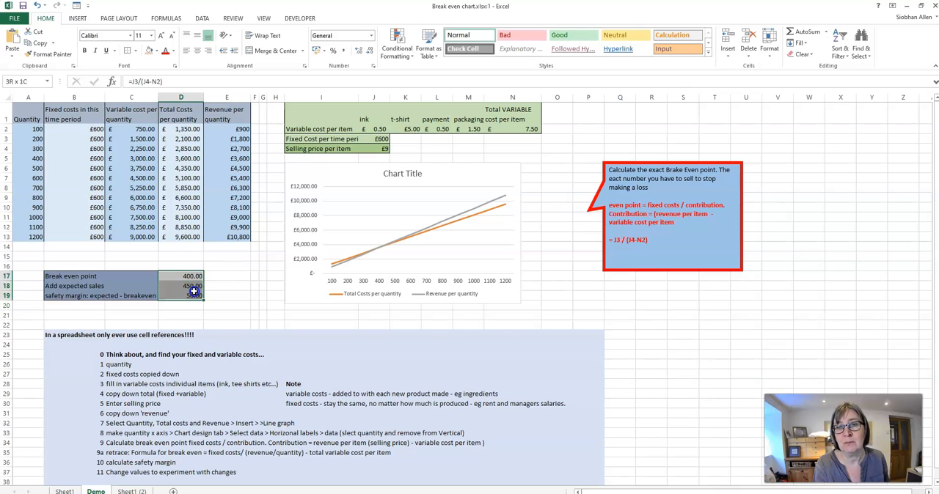
{"action": "left_click", "coordinate": [370, 51]}
{"action": "left_click", "coordinate": [370, 51]}
{"action": "left_click", "coordinate": [242, 286]}
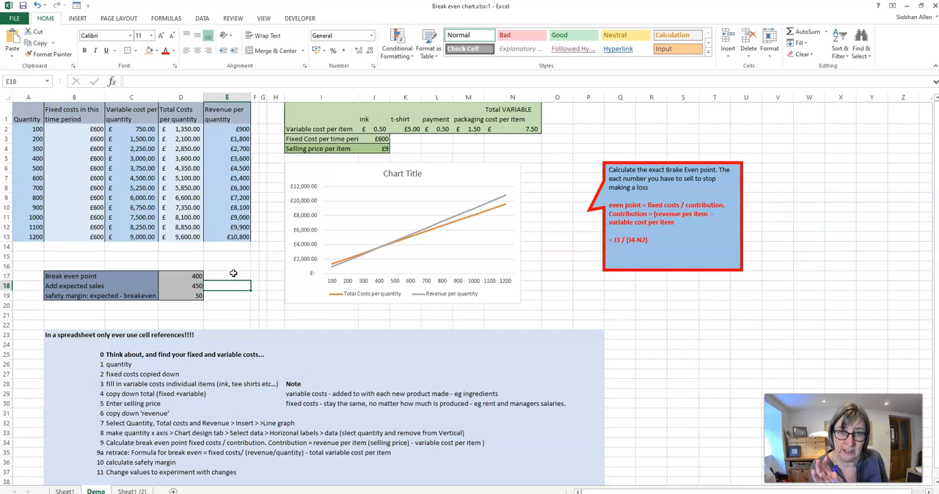
{"action": "left_click", "coordinate": [28, 129]}
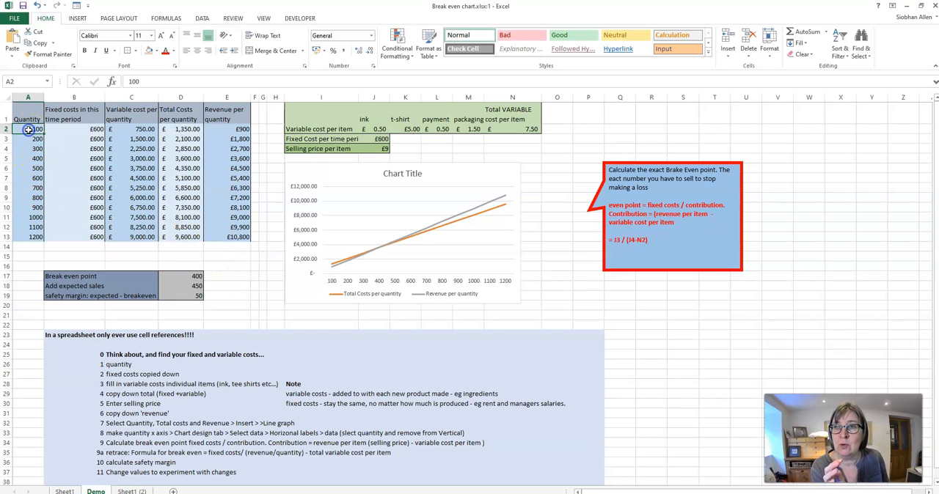
- Change the quantities in A2:A4 to 50, 100 and 150 and continue the series down to 600 in A13
{"action": "type", "text": "50"}
{"action": "key", "text": "Return"}
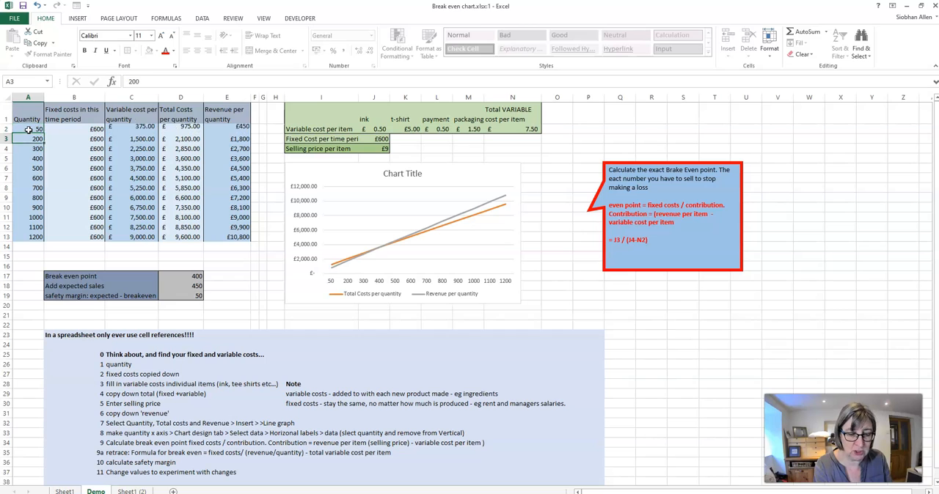
{"action": "type", "text": "100"}
{"action": "key", "text": "Return"}
{"action": "type", "text": "15"}
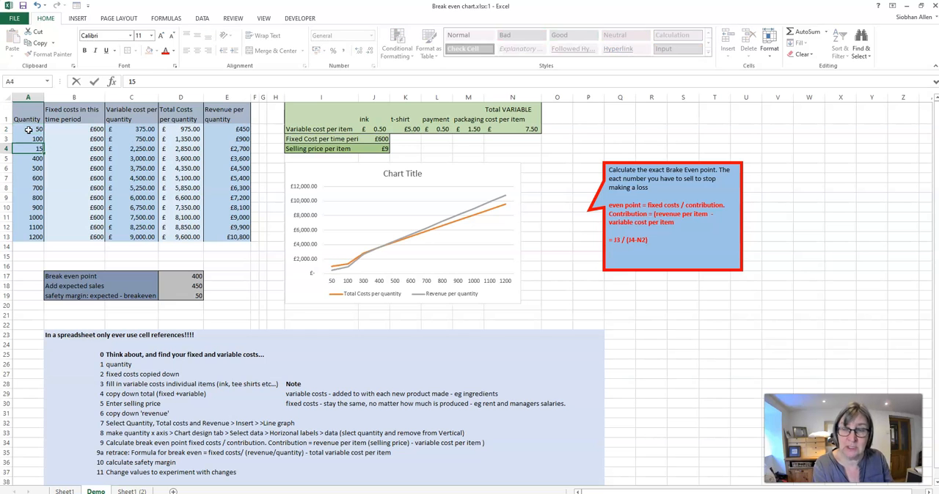
{"action": "key", "text": "Return"}
{"action": "left_click", "coordinate": [29, 149]}
{"action": "type", "text": "150"}
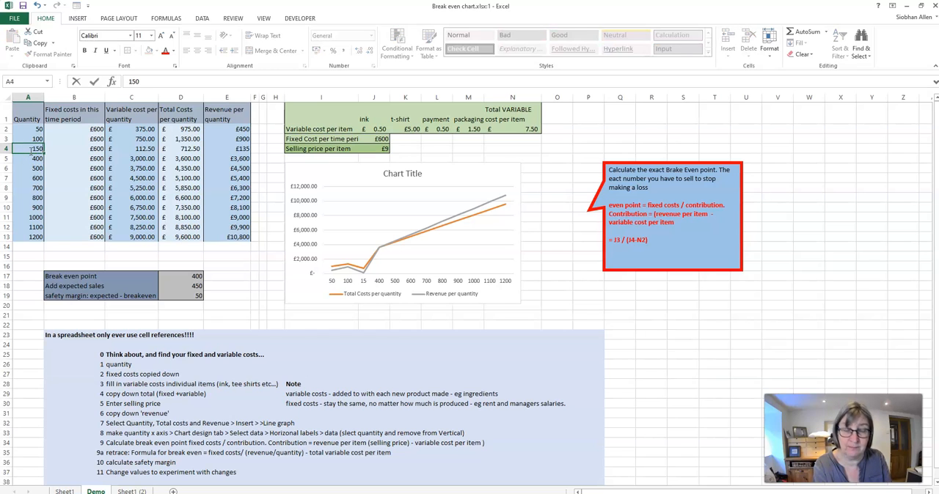
{"action": "left_click_drag", "start_coordinate": [33, 129], "coordinate": [47, 240]}
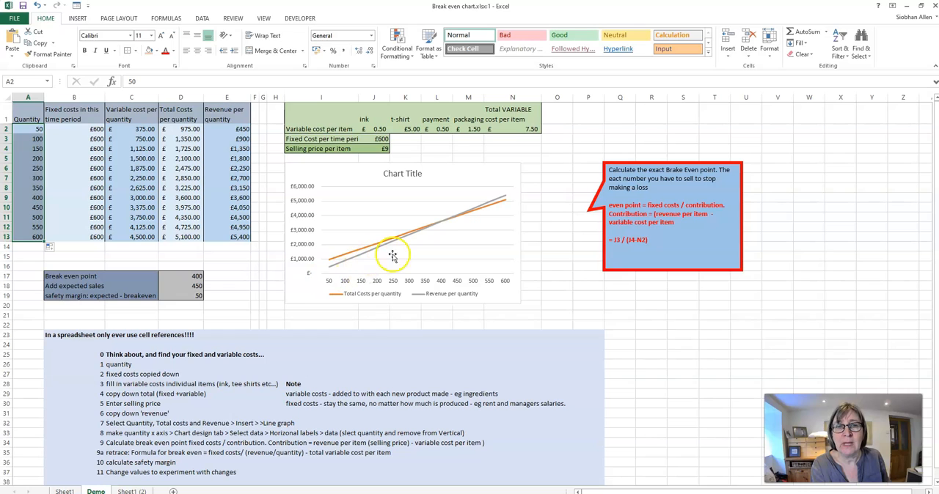
- Set the t-shirt variable cost per item in K2 to £4.80
{"action": "left_click", "coordinate": [408, 129]}
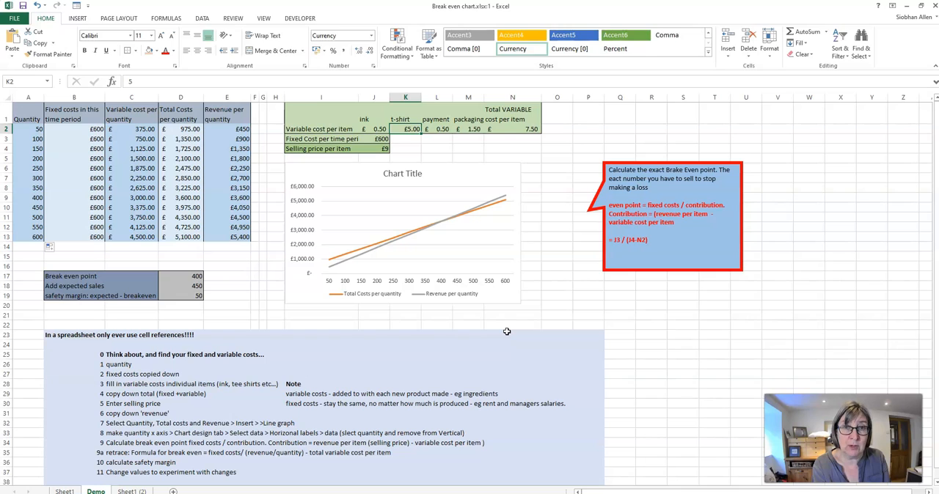
{"action": "type", "text": "£"}
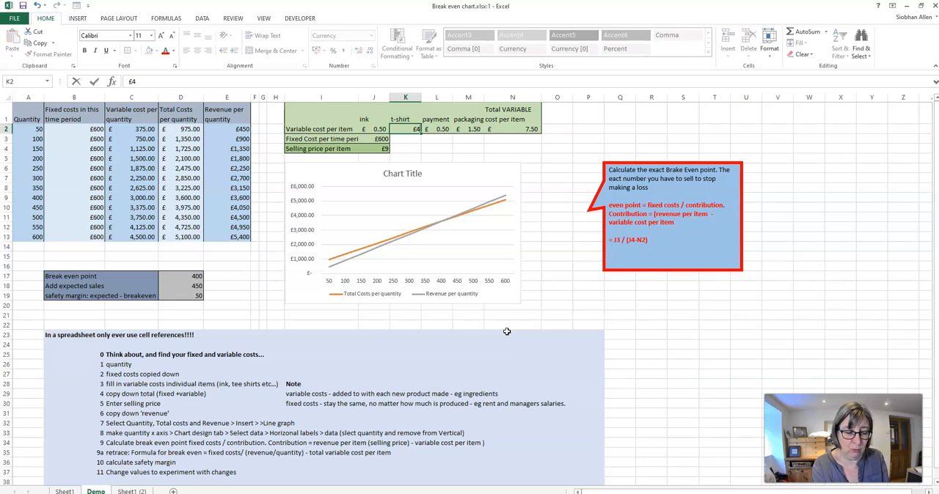
{"action": "type", "text": "4.80"}
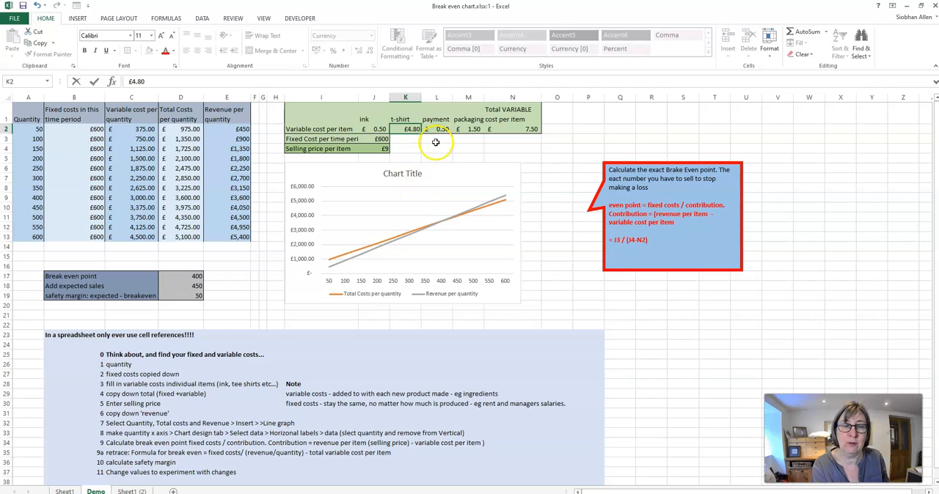
{"action": "key", "text": "Return"}
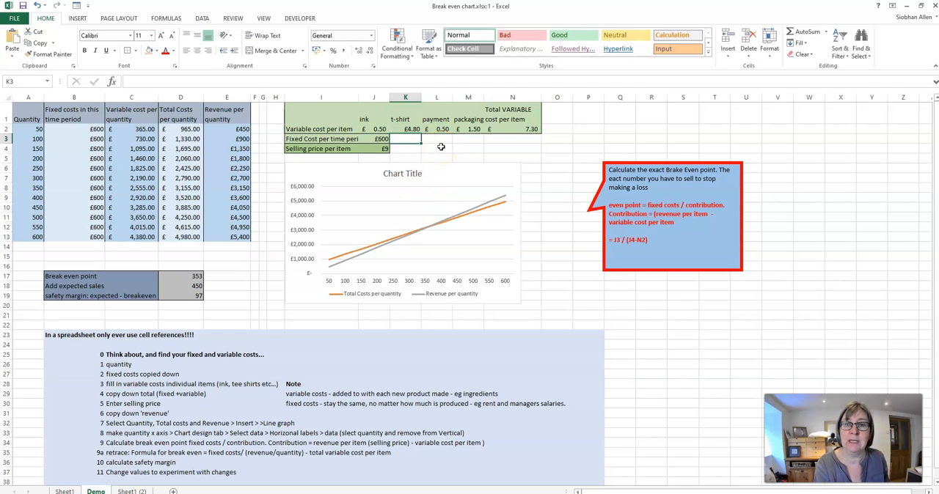
{"action": "left_click", "coordinate": [176, 293]}
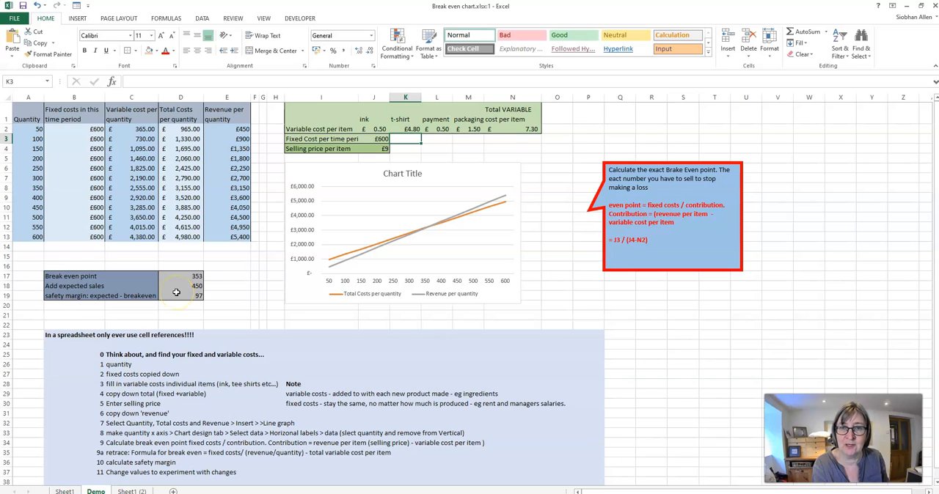